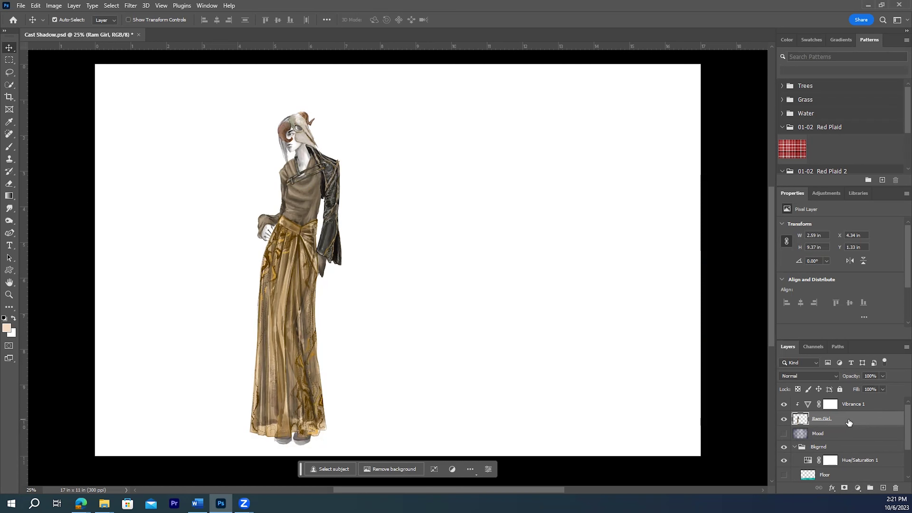
# - Open Ram Girl's Layer Style dialog and enable Drop Shadow with its settings shown
pyautogui.doubleClick(849, 424)
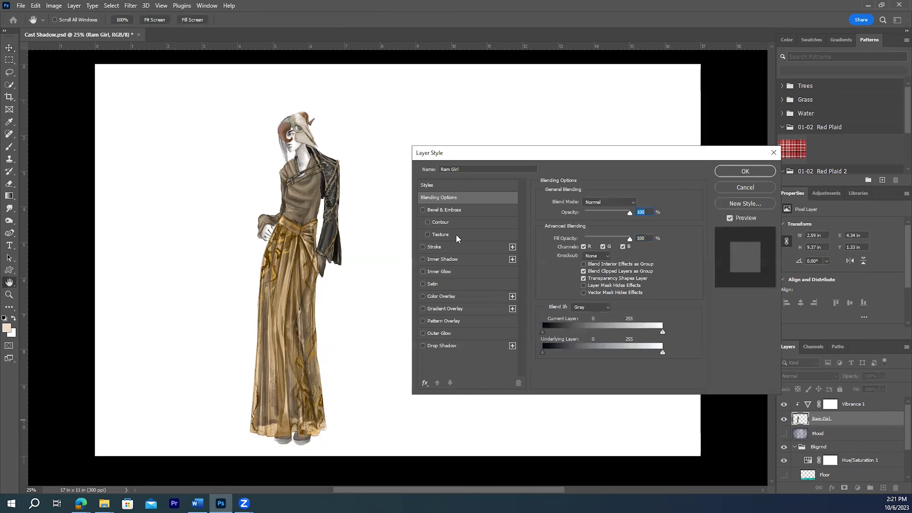
pyautogui.moveTo(549, 151); pyautogui.dragTo(488, 129)
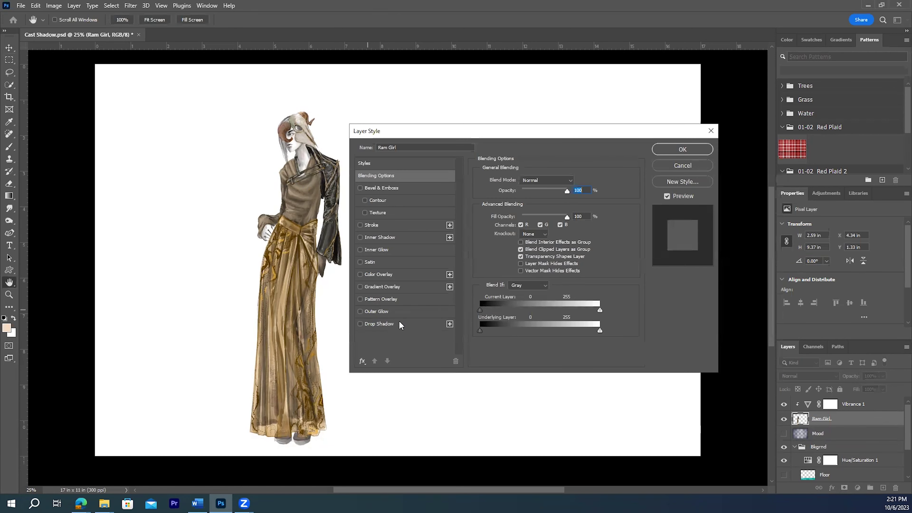
pyautogui.click(360, 323)
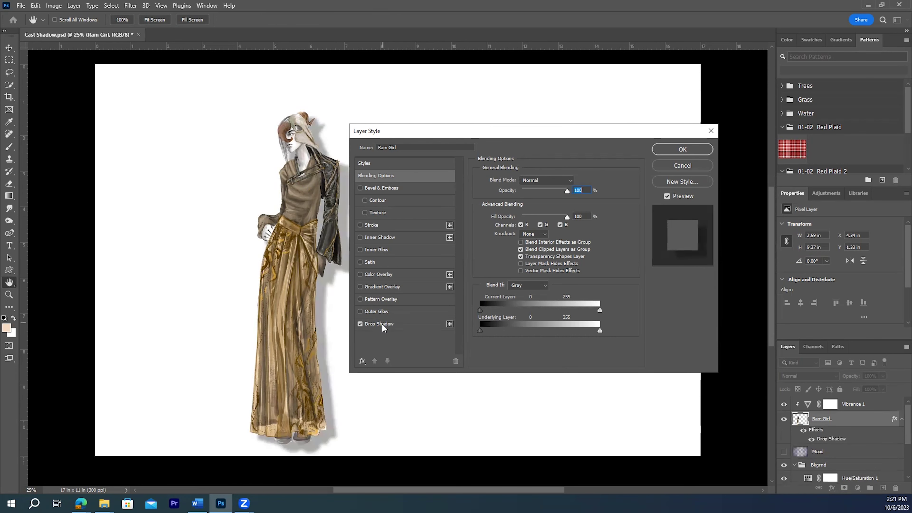
pyautogui.click(382, 324)
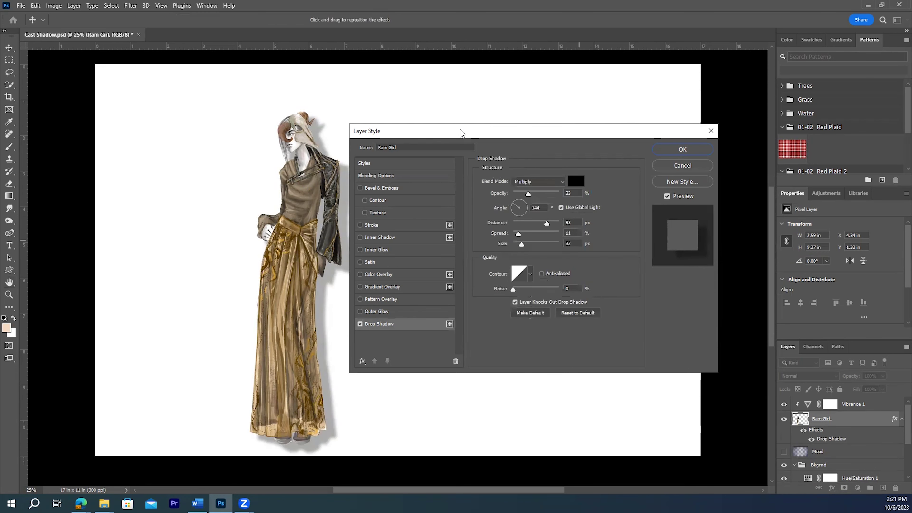
pyautogui.moveTo(463, 134); pyautogui.dragTo(509, 111)
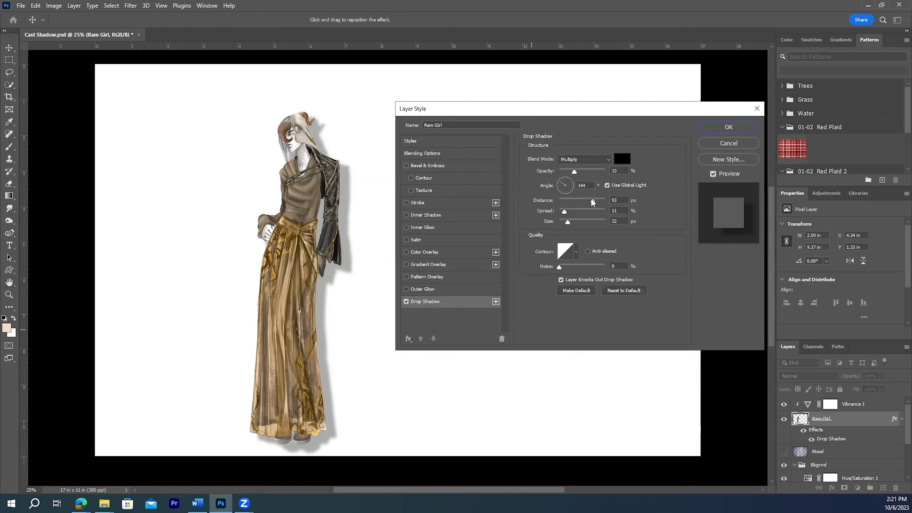
# - Try distance 49 px, spread 19% and angle 157°, then cancel the trial shadow
pyautogui.moveTo(592, 201); pyautogui.dragTo(569, 220)
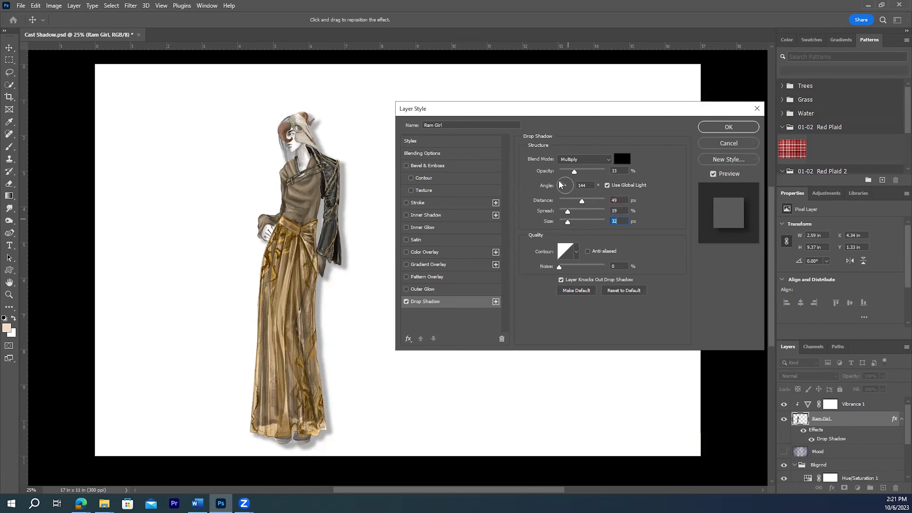
pyautogui.moveTo(561, 185)
pyautogui.mouseDown()
pyautogui.moveTo(572, 185)
pyautogui.moveTo(562, 179)
pyautogui.mouseUp()
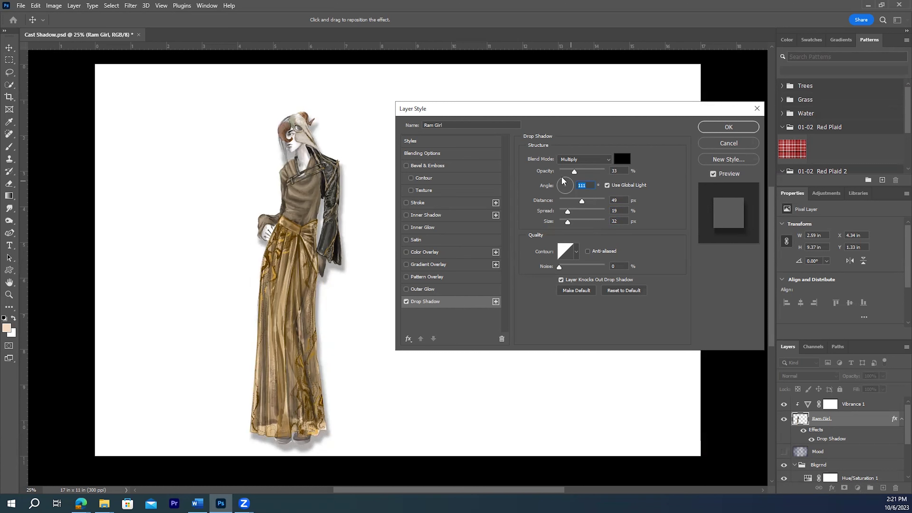
pyautogui.doubleClick(586, 185)
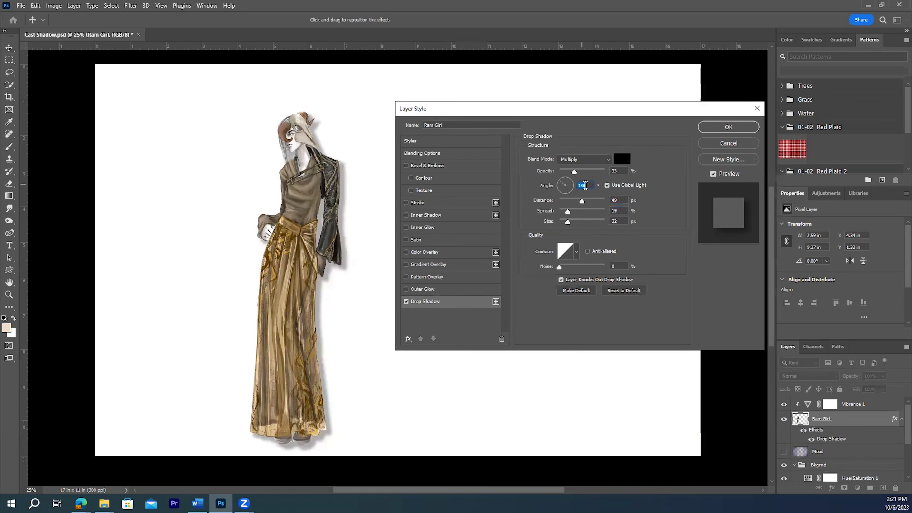
pyautogui.click(560, 181)
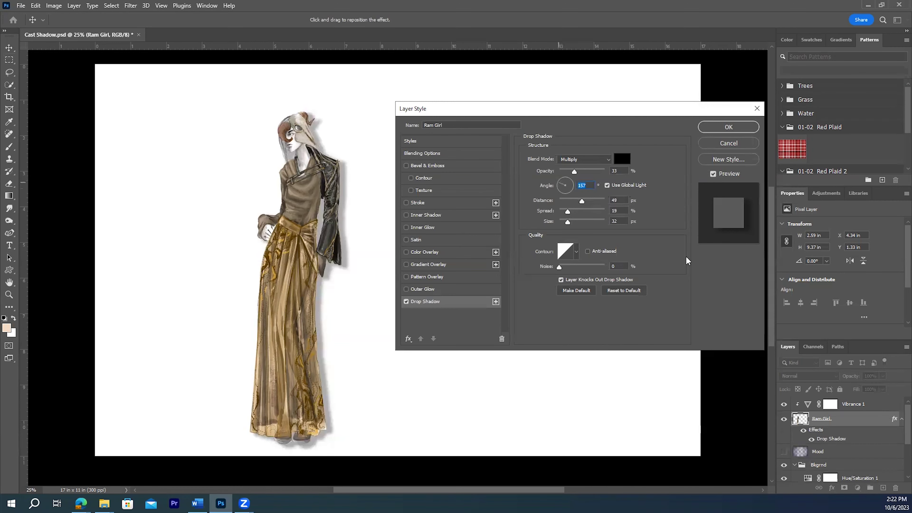
pyautogui.click(729, 144)
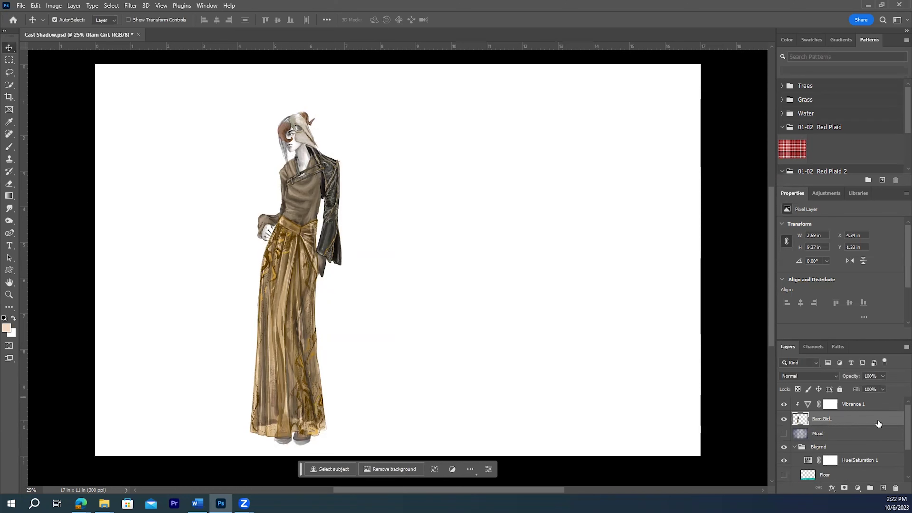
# - Re-add a default Drop Shadow from the fx menu, toggle it to compare, and set Distance to 50 px
pyautogui.click(833, 488)
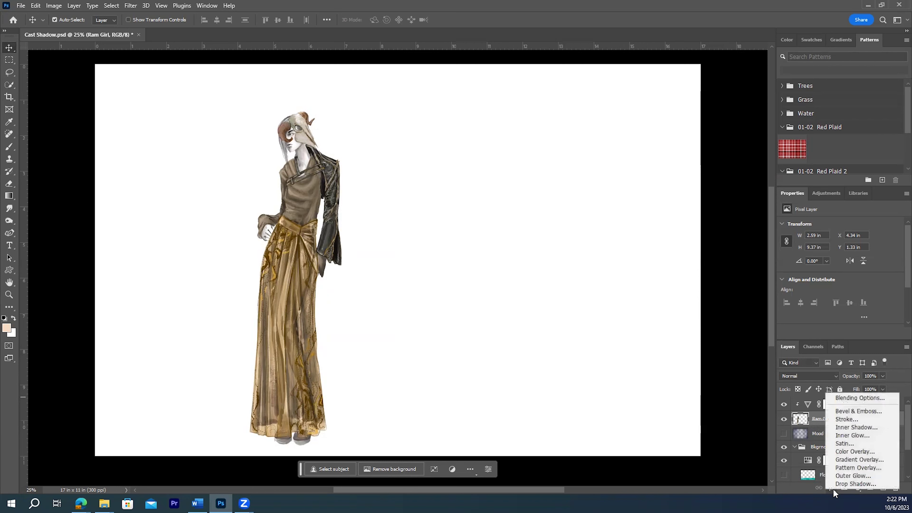
pyautogui.click(855, 484)
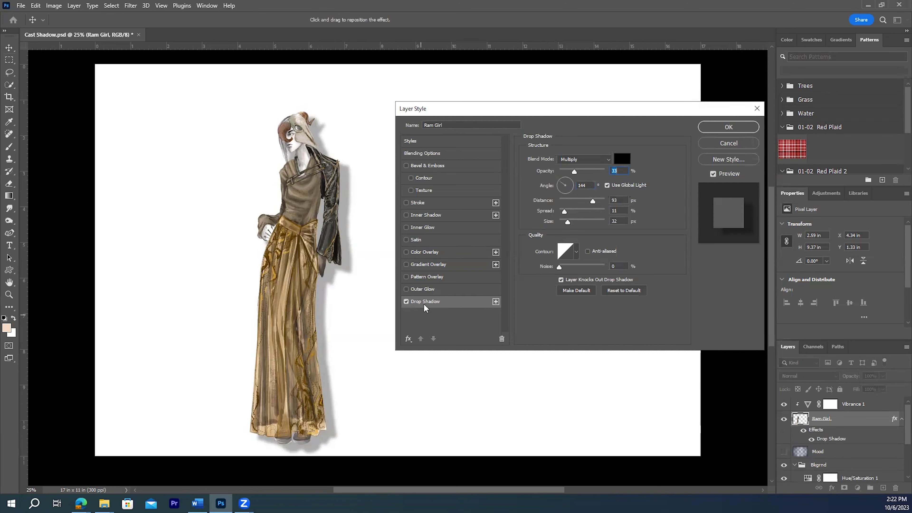
pyautogui.click(406, 301)
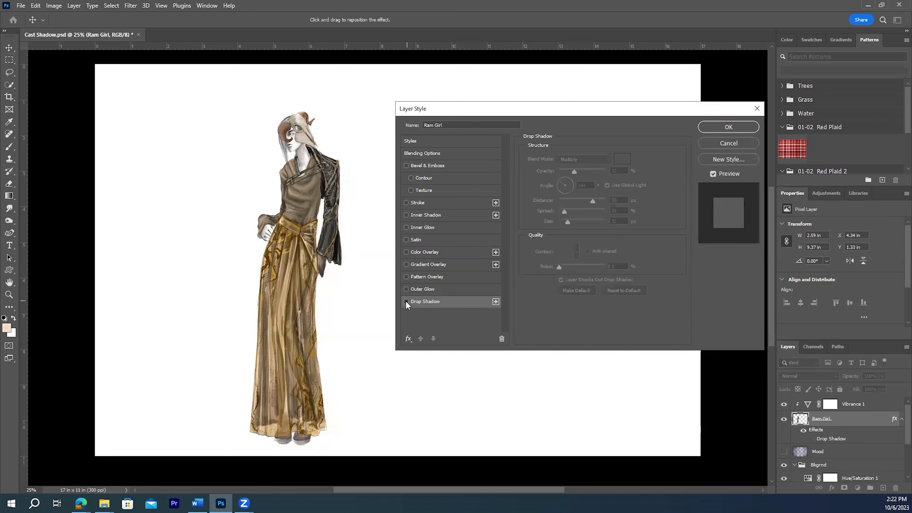
pyautogui.click(406, 302)
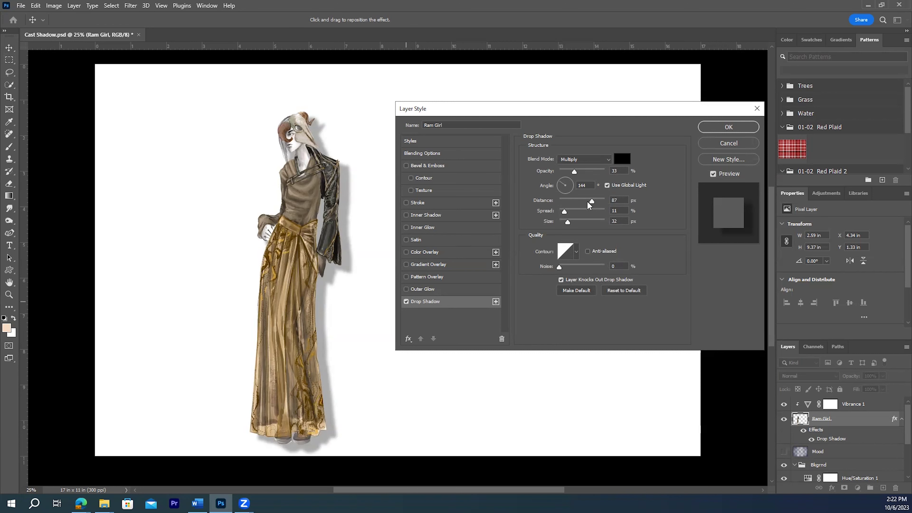
pyautogui.moveTo(589, 201); pyautogui.dragTo(583, 202)
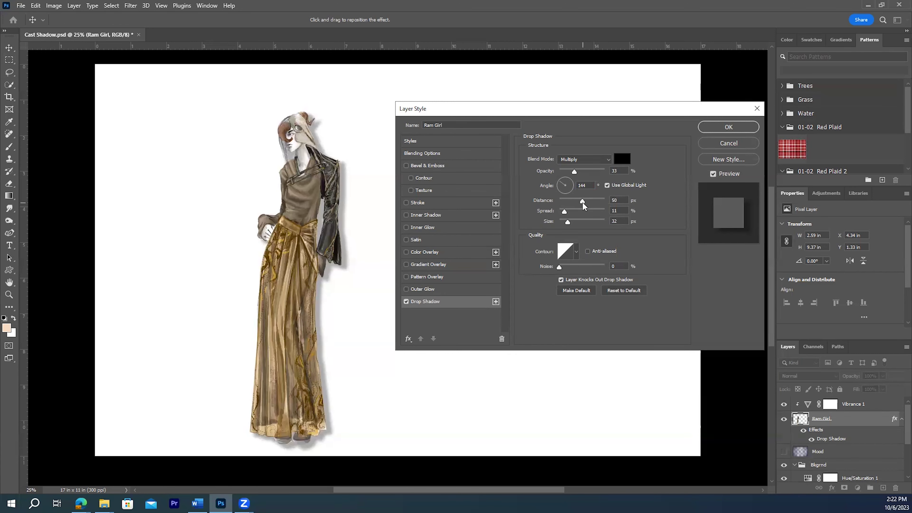
# - Sample colours from the figure and set the drop shadow colour to the skirt's brown #786751
pyautogui.click(623, 160)
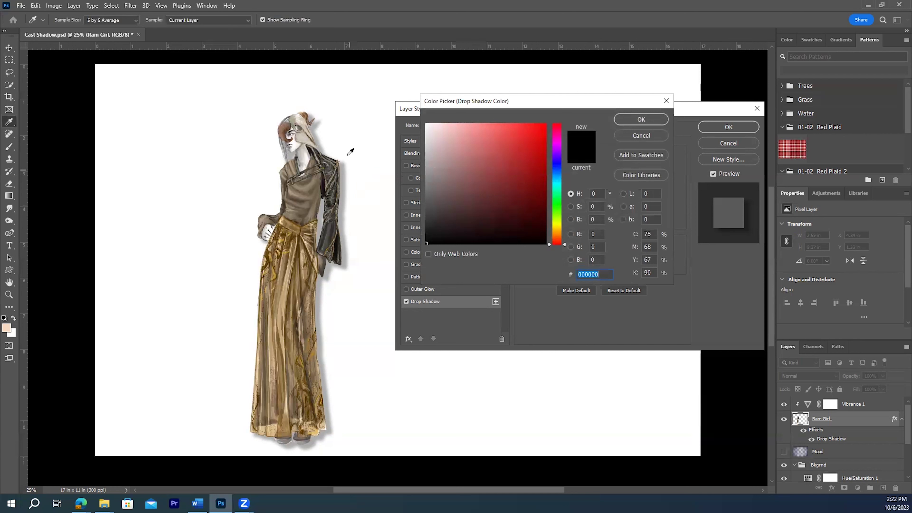
pyautogui.click(307, 242)
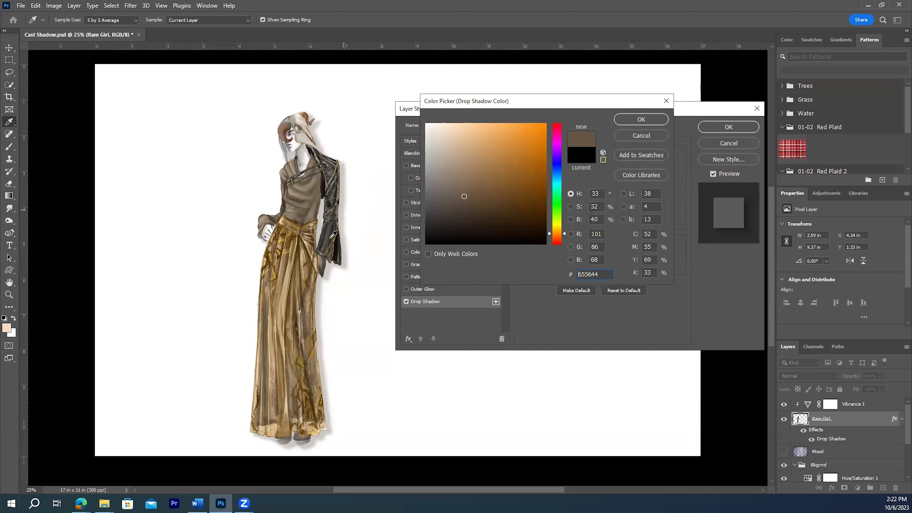
pyautogui.click(332, 229)
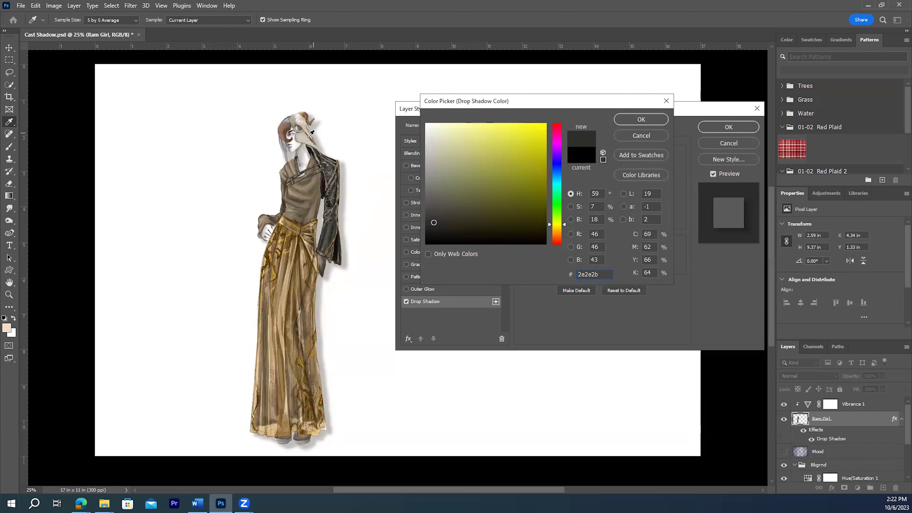
pyautogui.click(306, 149)
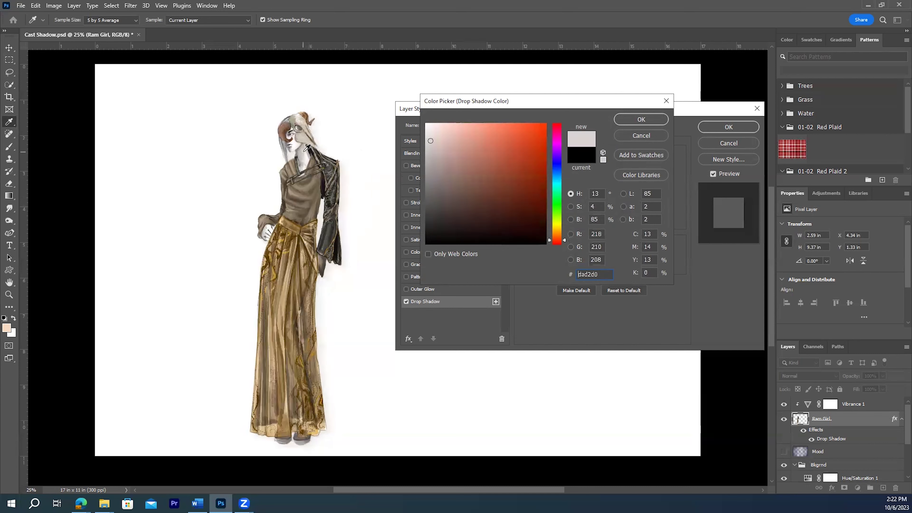
pyautogui.click(334, 169)
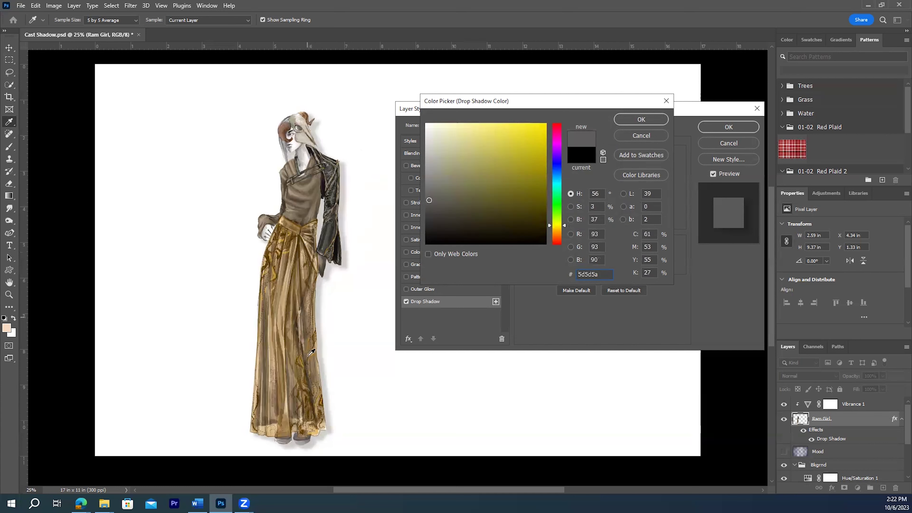
pyautogui.click(294, 296)
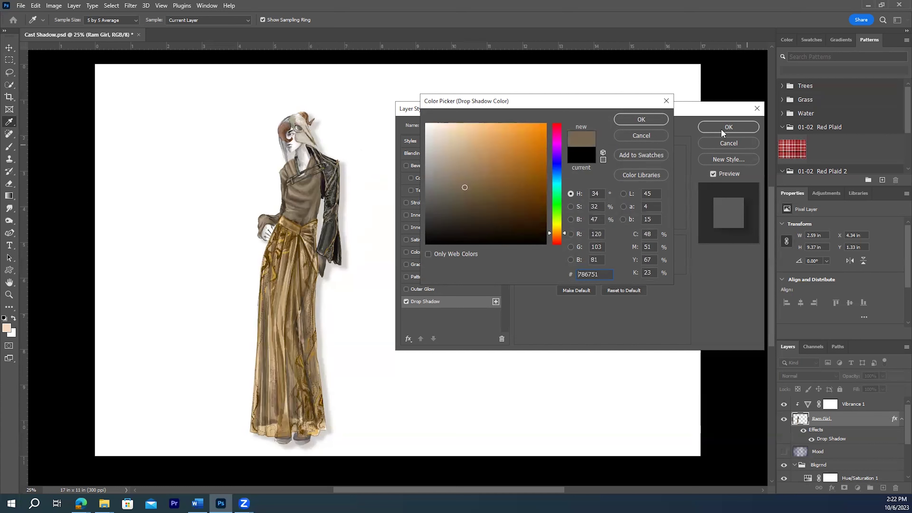
pyautogui.click(643, 119)
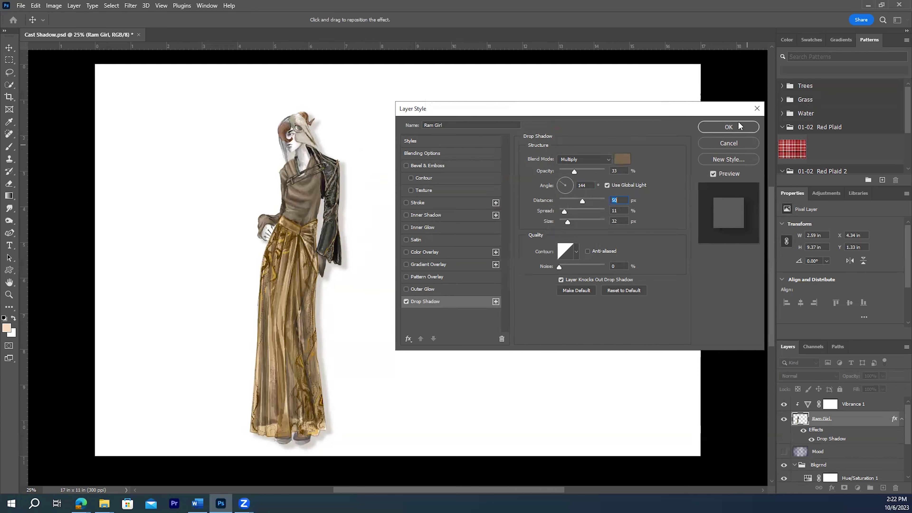
# - Apply the style, then use Create Layer to split the drop shadow into 'Ram Girl's Drop Shadow'
pyautogui.click(727, 125)
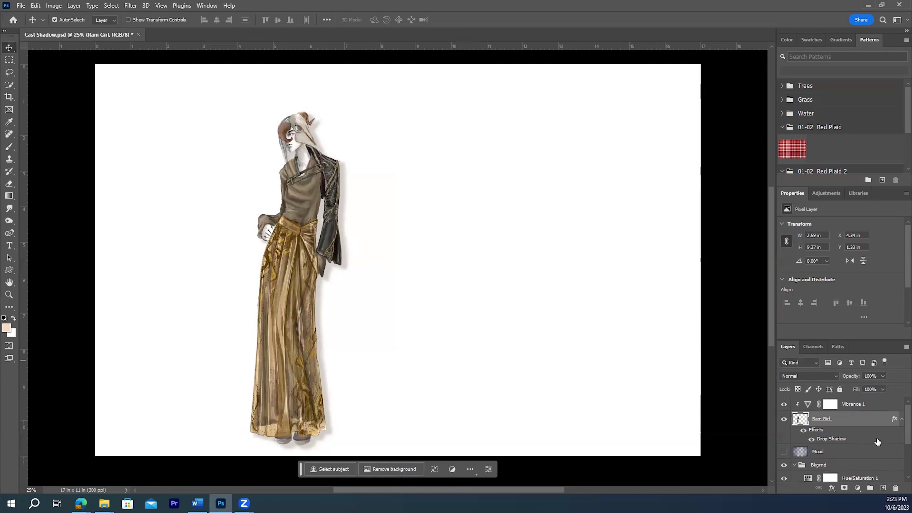
pyautogui.rightClick(838, 440)
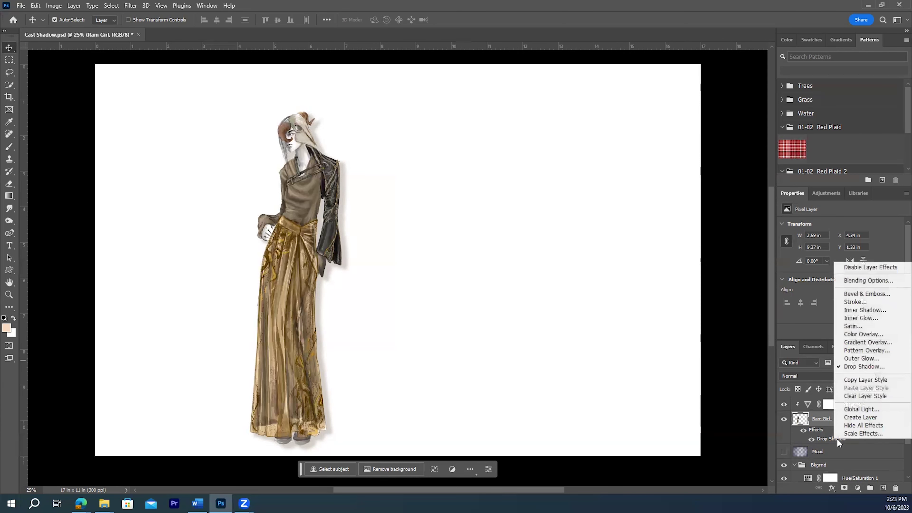
pyautogui.click(857, 418)
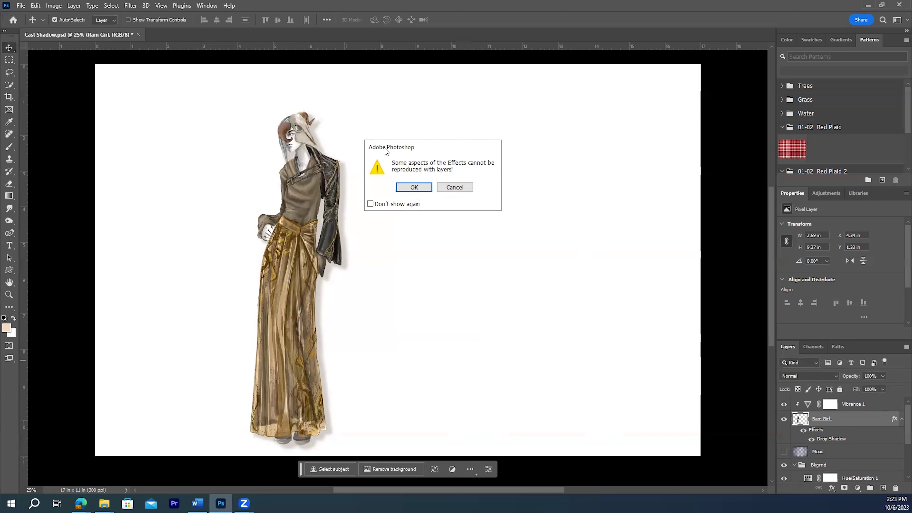
pyautogui.click(414, 188)
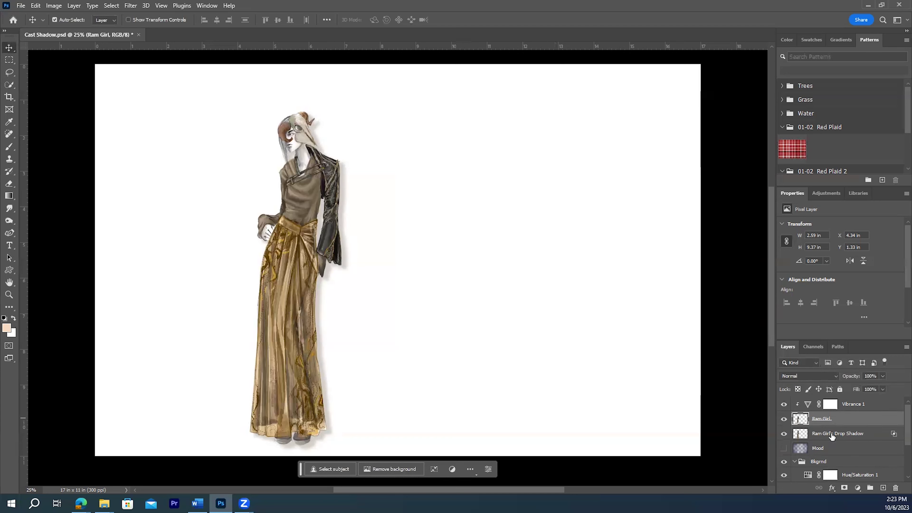
# - Float the Layers panel over the canvas, lengthen it to Background, and select Ram Girl's Drop Shadow
pyautogui.moveTo(786, 348); pyautogui.dragTo(564, 160)
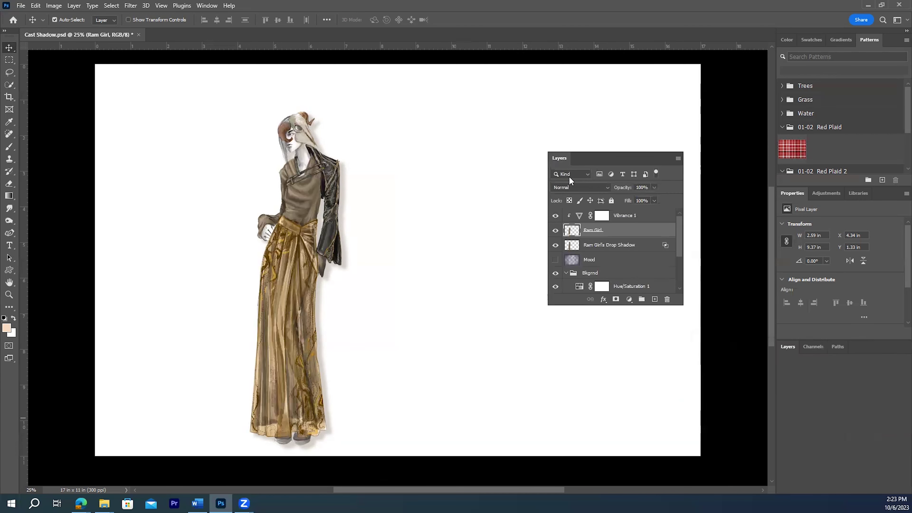
pyautogui.moveTo(607, 263); pyautogui.dragTo(608, 369)
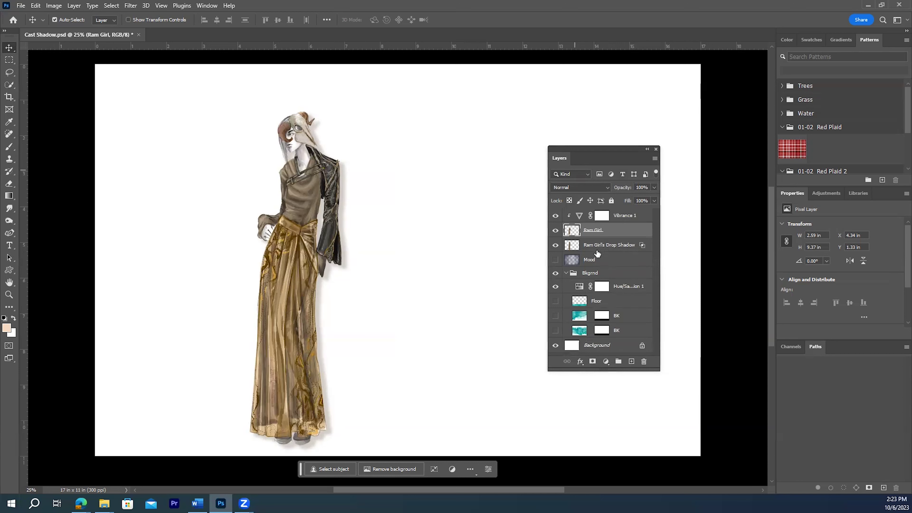
pyautogui.click(614, 248)
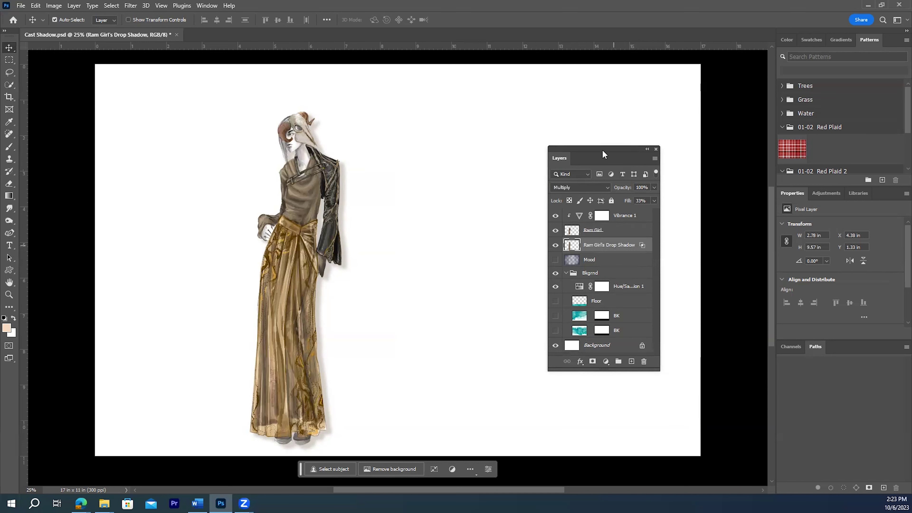
pyautogui.moveTo(604, 155); pyautogui.dragTo(624, 134)
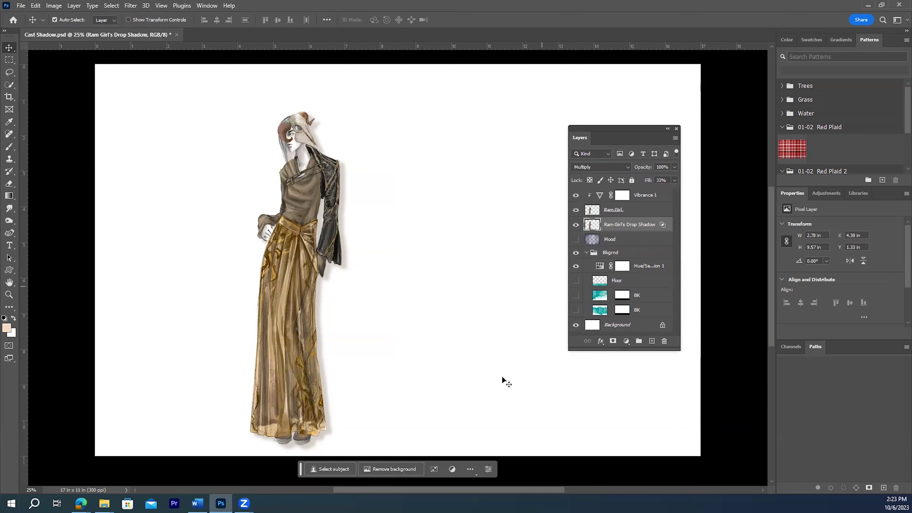
pyautogui.moveTo(612, 138); pyautogui.dragTo(642, 109)
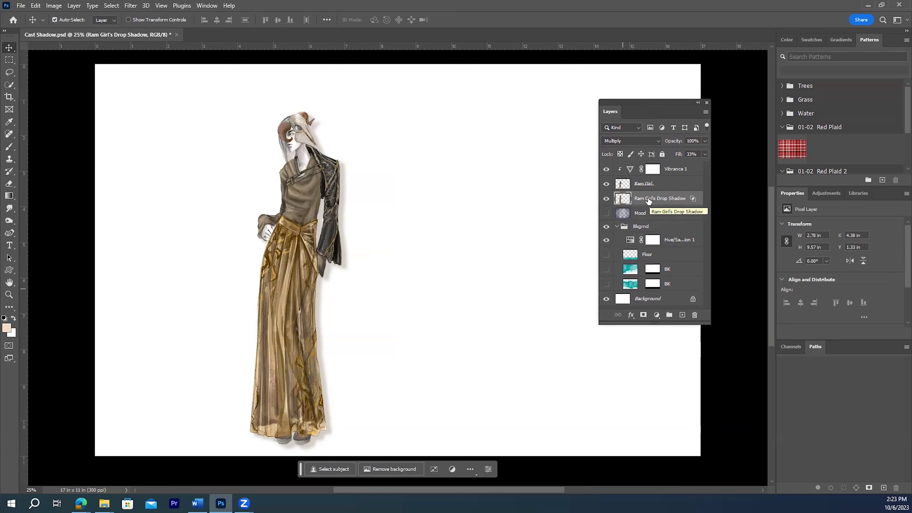
pyautogui.moveTo(641, 107); pyautogui.dragTo(674, 111)
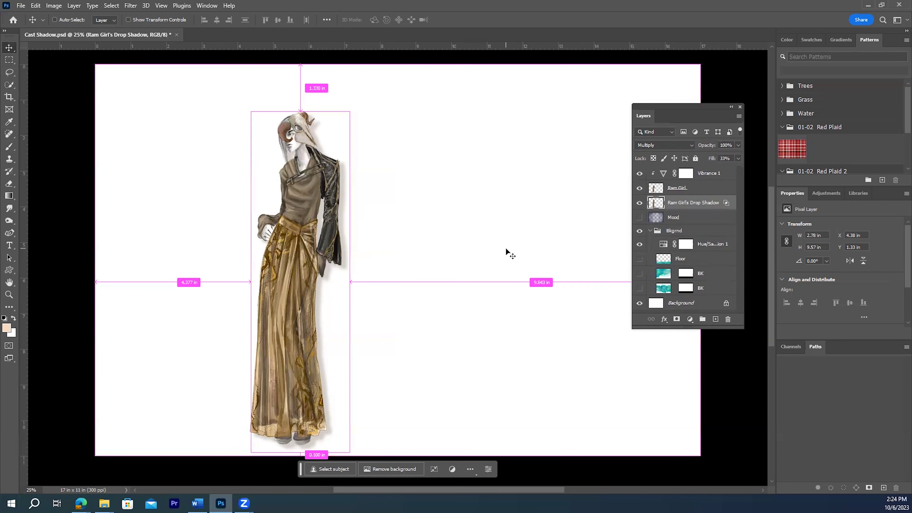
# - Make the Floor and both BK watercolor layers visible, previewing the Mood tint but leaving it hidden
pyautogui.hotkey('ctrl', 't')
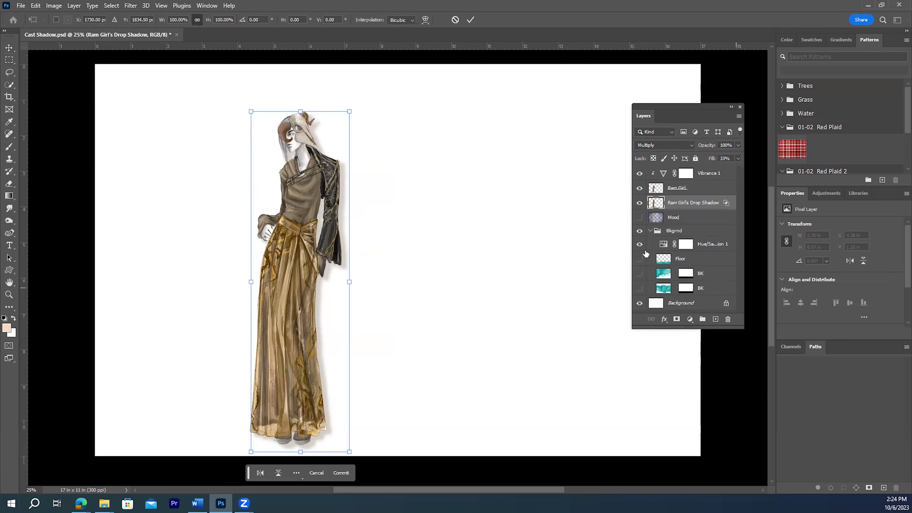
pyautogui.press('Return')
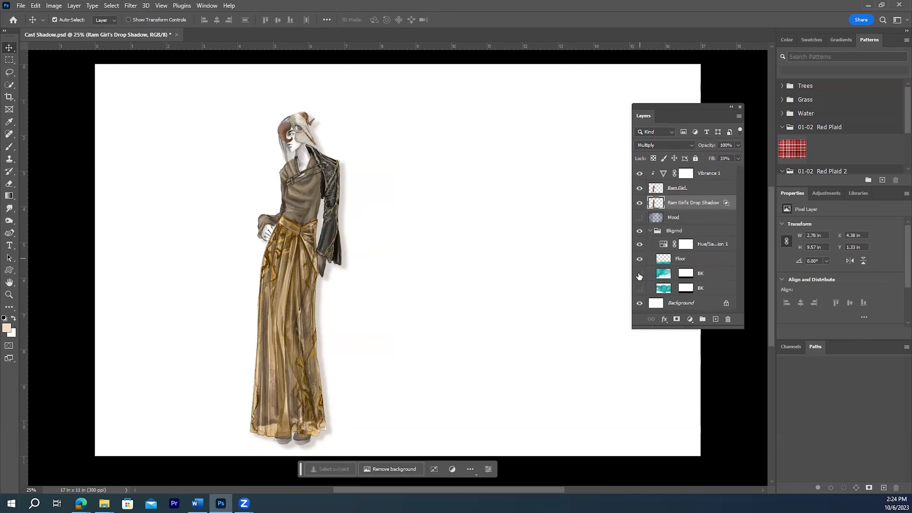
pyautogui.click(640, 258)
pyautogui.click(639, 274)
pyautogui.click(640, 288)
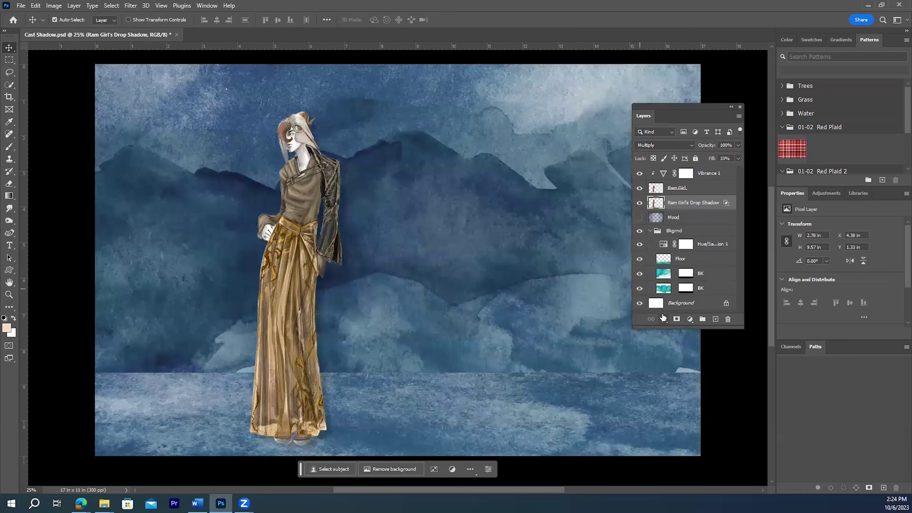
pyautogui.scroll(-1, 676, 280)
pyautogui.scroll(1, 677, 280)
pyautogui.click(640, 218)
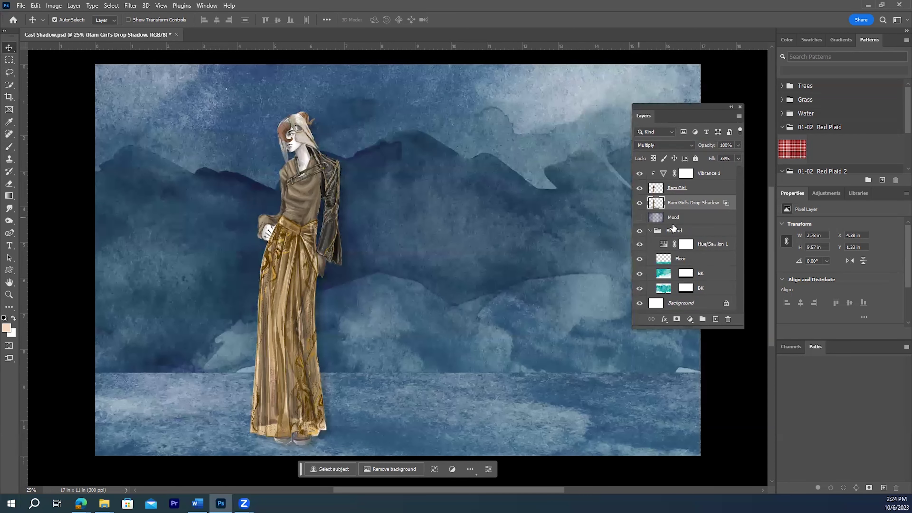
pyautogui.click(639, 218)
# - Distort the drop shadow by pulling its top down and right so it lies diagonally across the floor
pyautogui.hotkey('ctrl', 't')
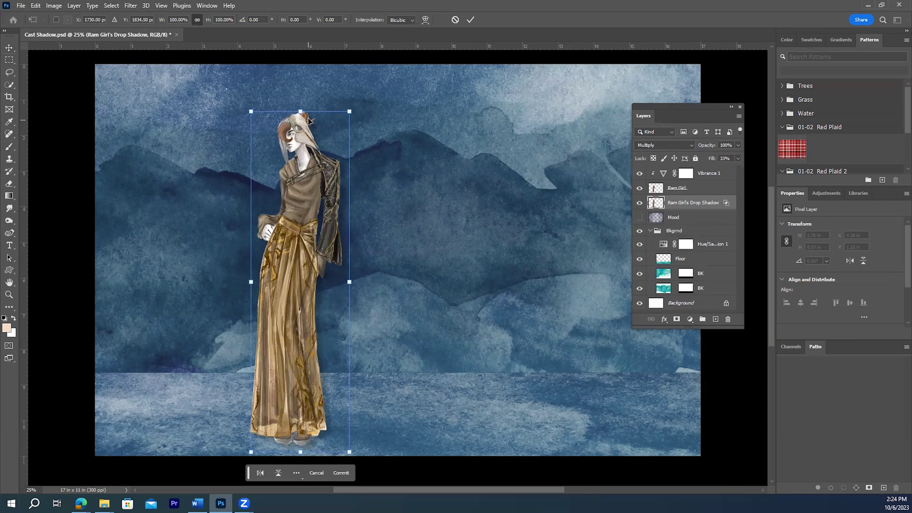
pyautogui.rightClick(350, 189)
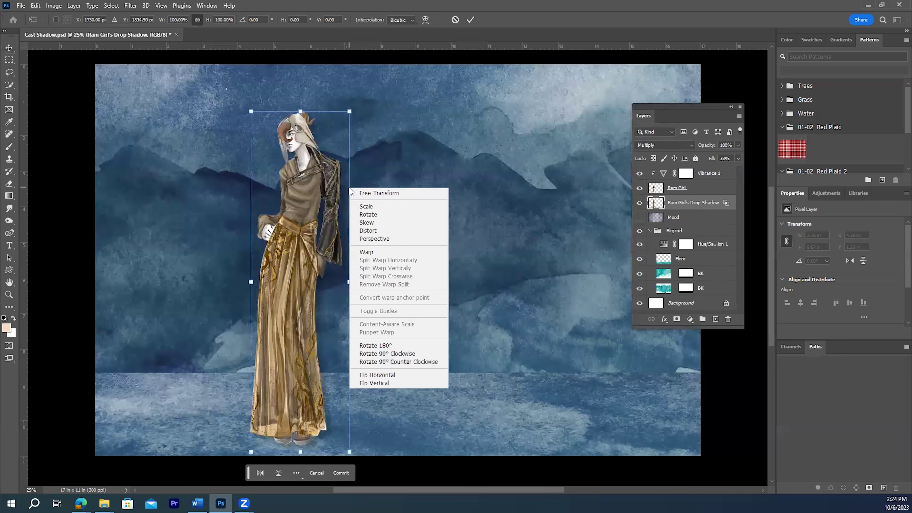
pyautogui.click(374, 231)
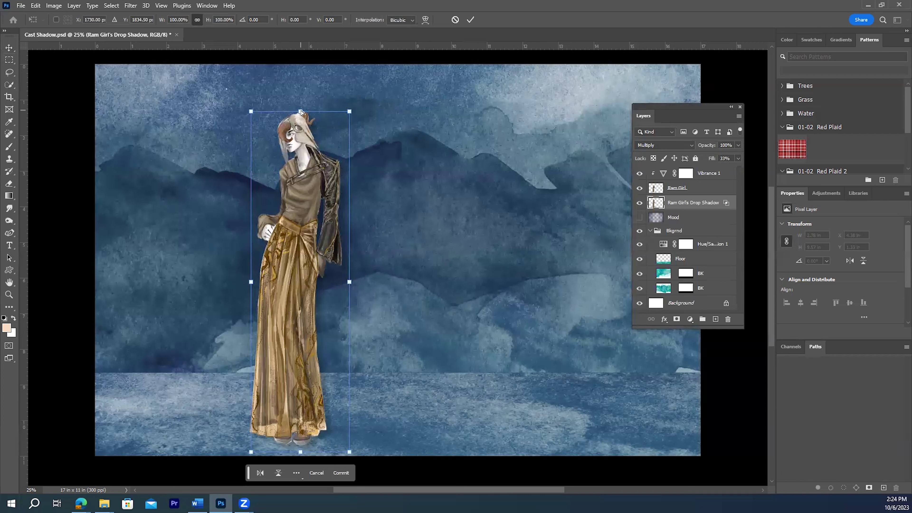
pyautogui.moveTo(308, 113); pyautogui.dragTo(605, 313)
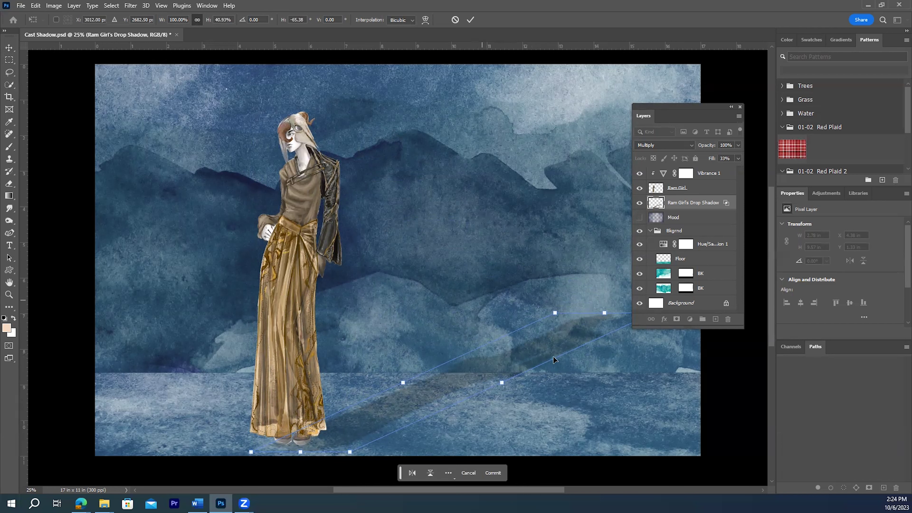
pyautogui.click(471, 20)
# - Marquee the shadow's far end, distort it up and left against the backdrop, then deselect
pyautogui.click(9, 61)
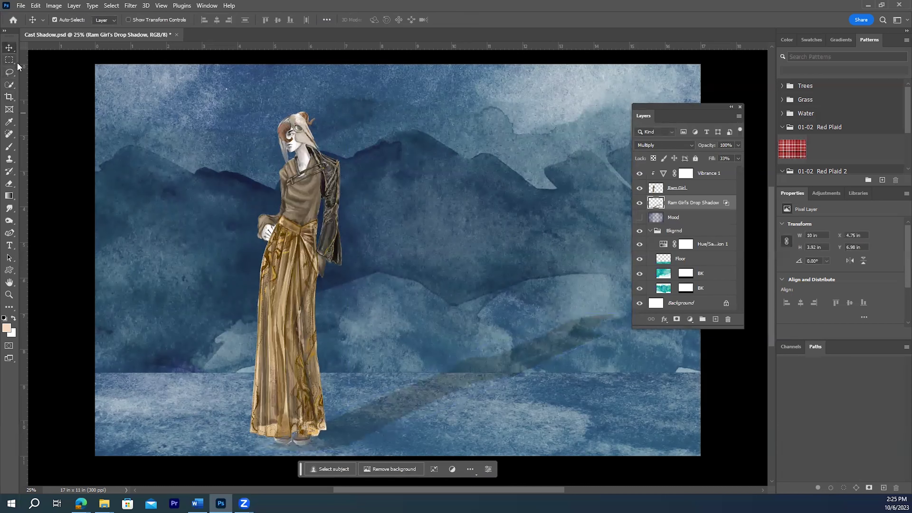
pyautogui.moveTo(438, 274); pyautogui.dragTo(637, 373)
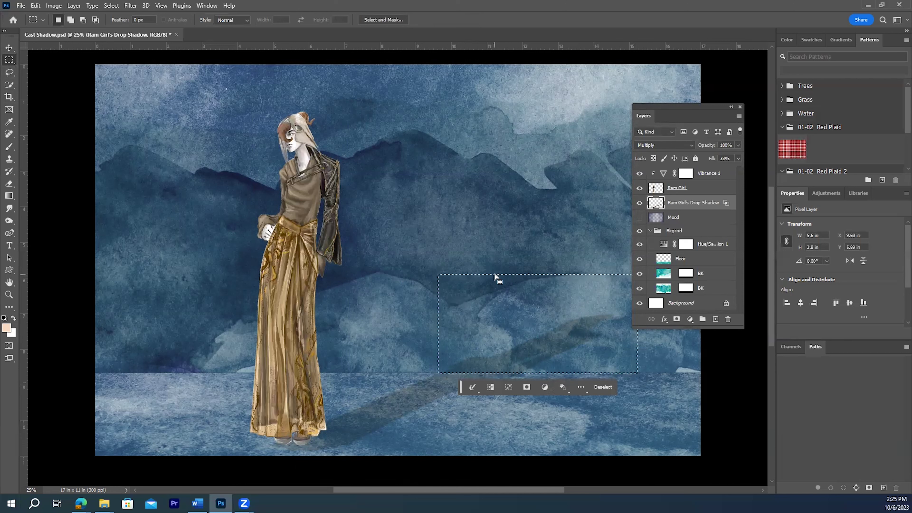
pyautogui.hotkey('ctrl', 't')
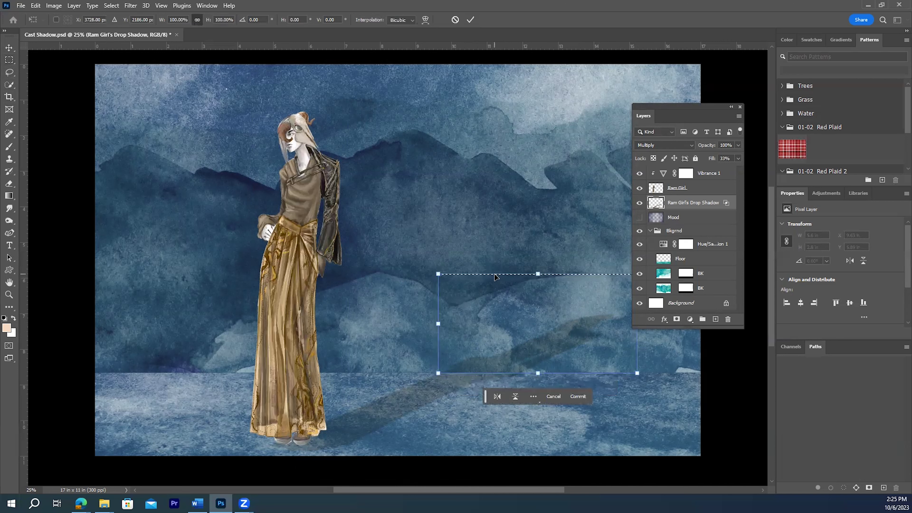
pyautogui.rightClick(494, 276)
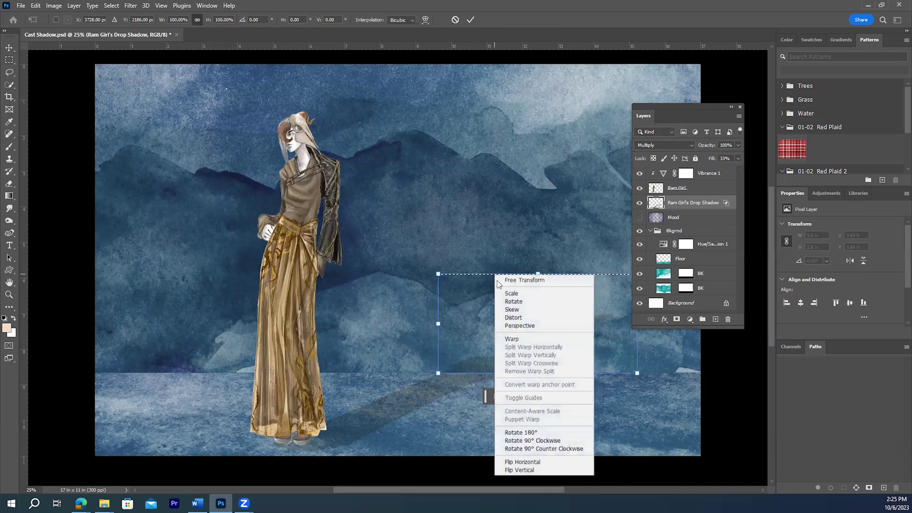
pyautogui.click(513, 317)
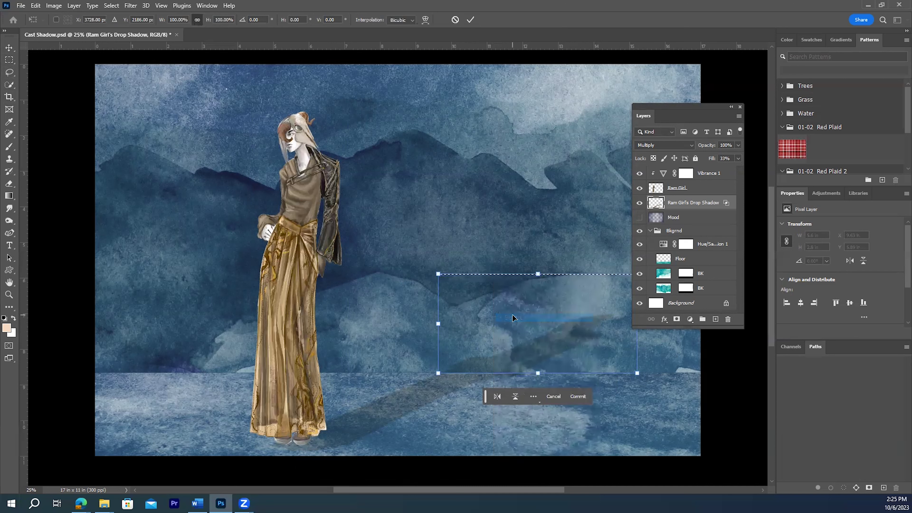
pyautogui.moveTo(538, 274); pyautogui.dragTo(379, 104)
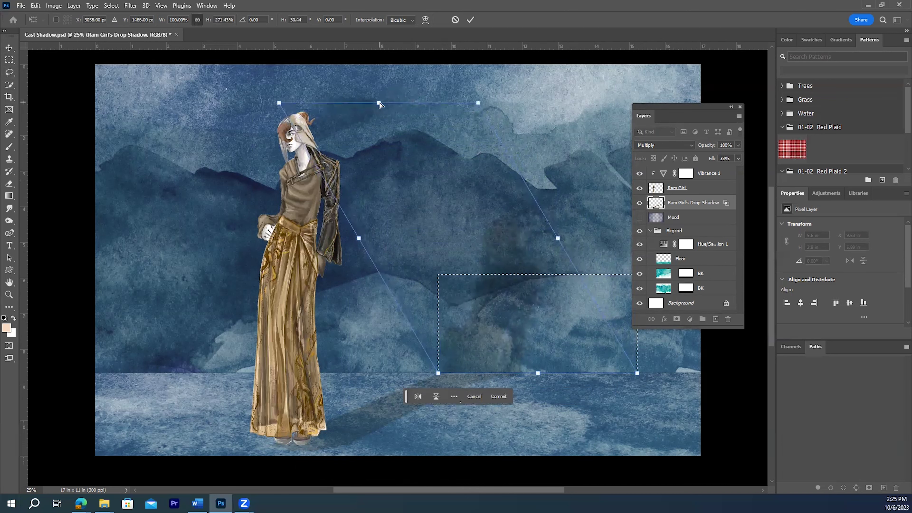
pyautogui.click(471, 21)
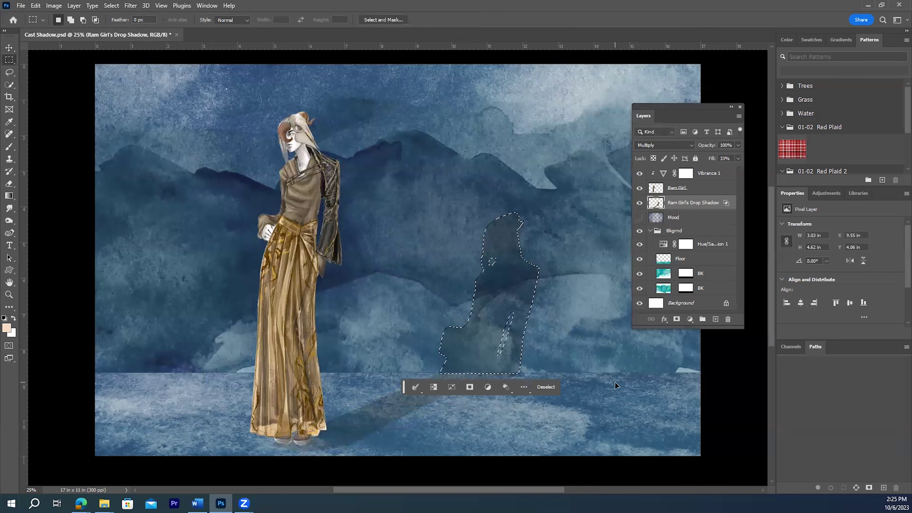
pyautogui.hotkey('ctrl', 'd')
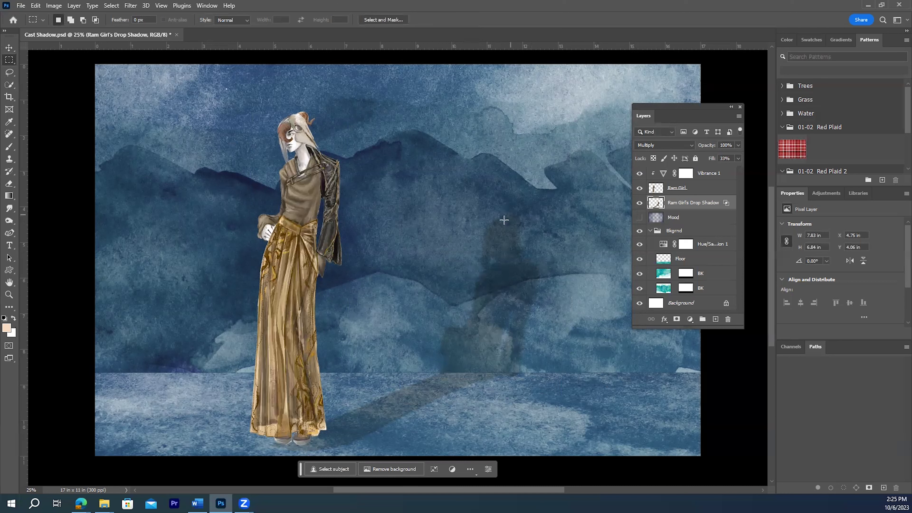
# - Add a layer mask to Ram Girl's Drop Shadow with the Gradient tool and default colours ready
pyautogui.press('g')
pyautogui.press('d')
pyautogui.click(690, 318)
pyautogui.click(678, 206)
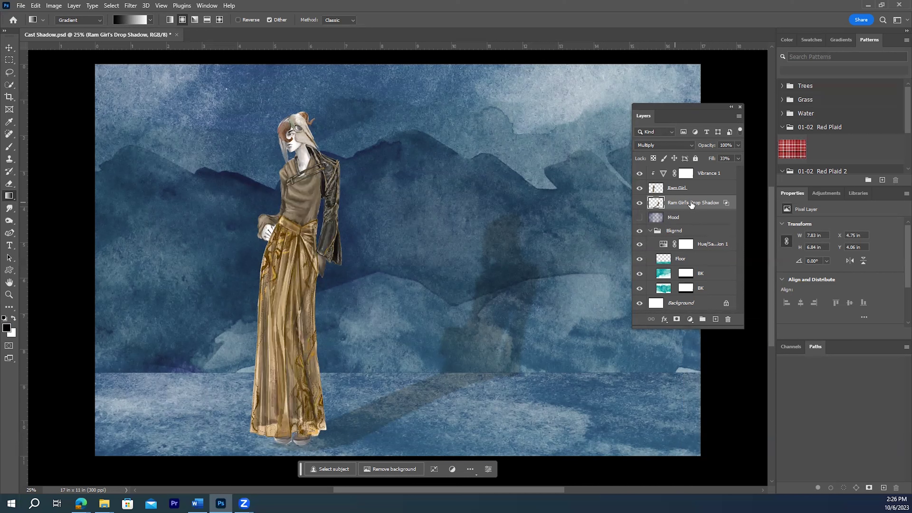
pyautogui.click(677, 321)
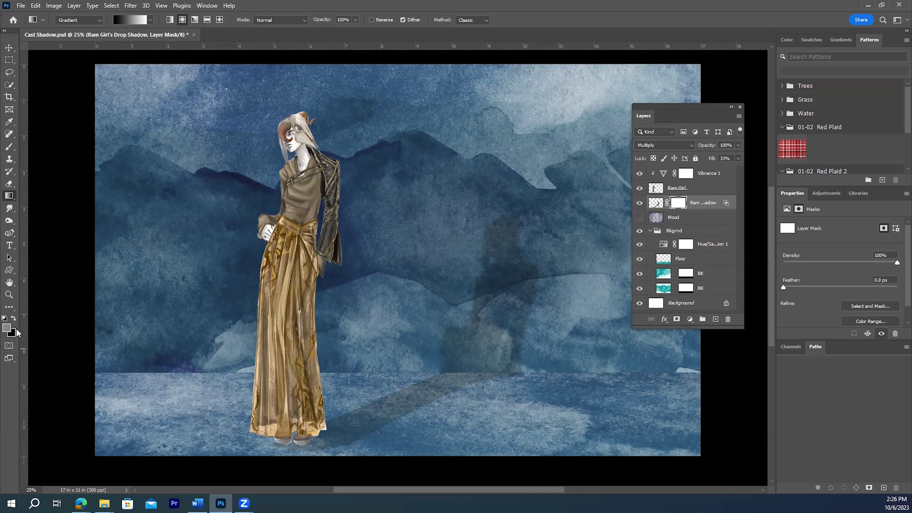
# - Draw a radial gradient on the mask outward from the feet so the shadow fades with distance
pyautogui.press('d')
pyautogui.moveTo(305, 439); pyautogui.dragTo(520, 205)
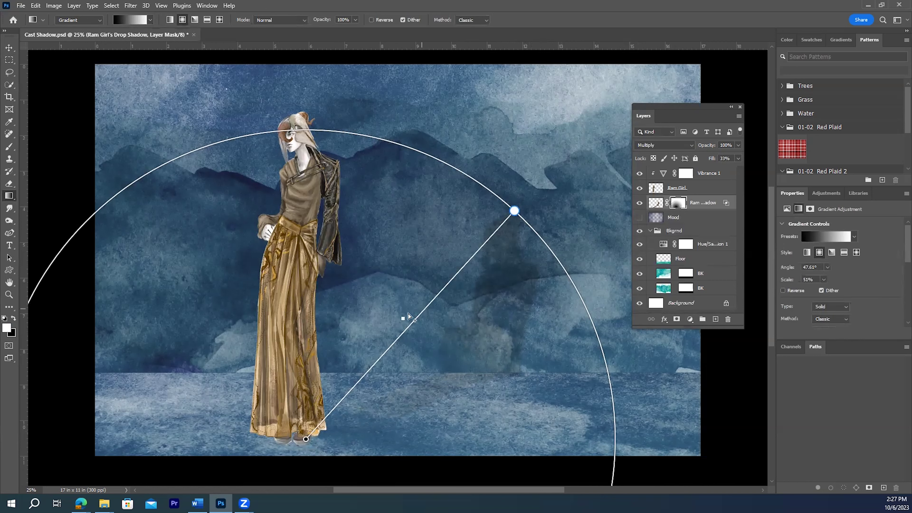
pyautogui.moveTo(402, 320); pyautogui.dragTo(357, 371)
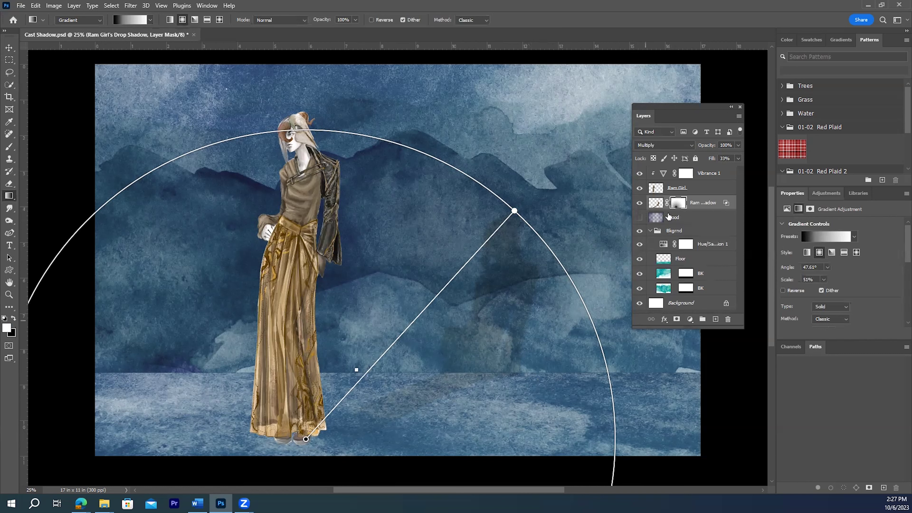
pyautogui.click(7, 48)
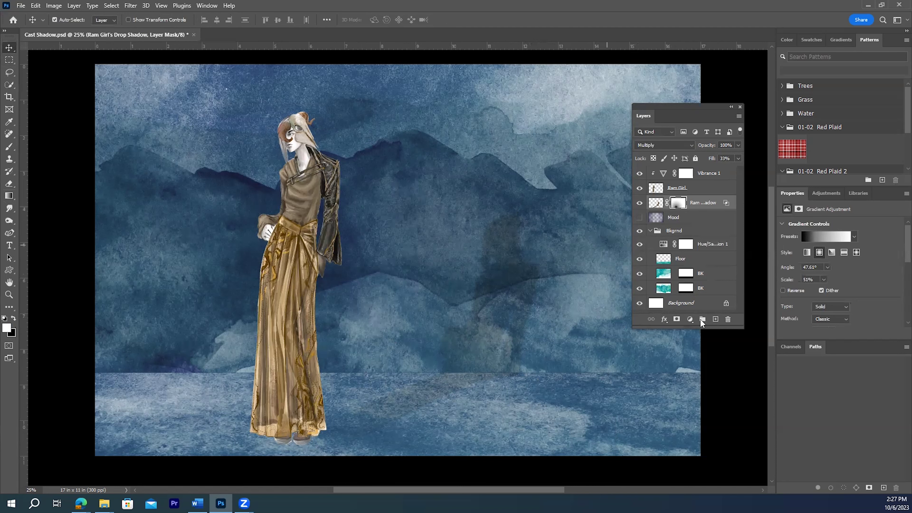
# - Hide the shadow layer and Alt-drag a duplicate of Ram Girl to the right of the original
pyautogui.click(640, 204)
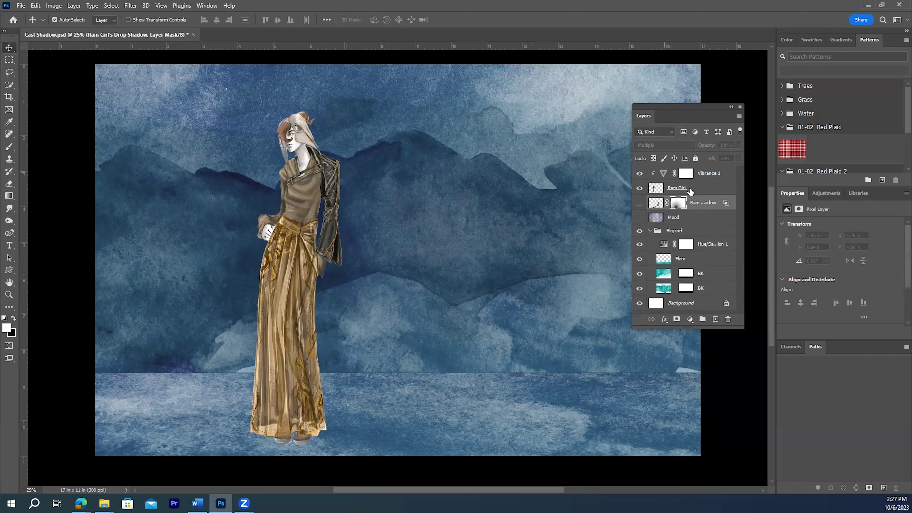
pyautogui.click(651, 193)
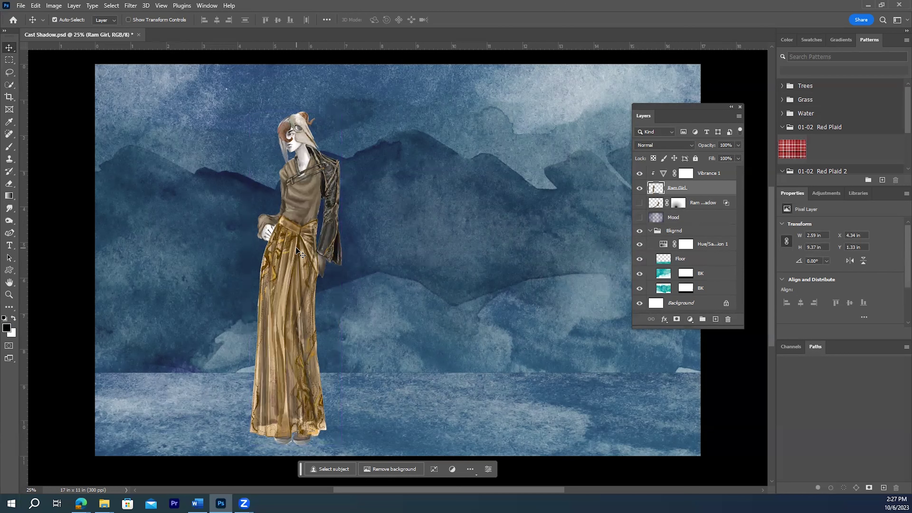
pyautogui.press('ctrl')
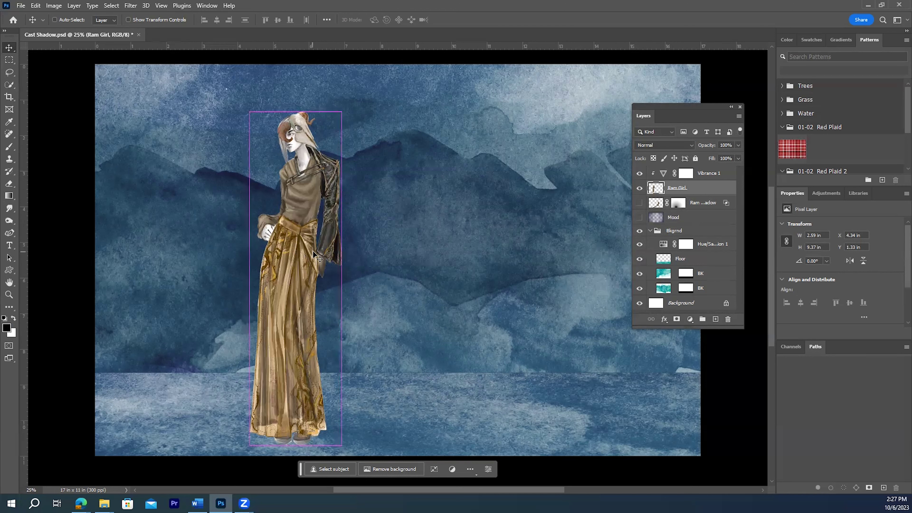
pyautogui.moveTo(315, 255); pyautogui.dragTo(354, 253)
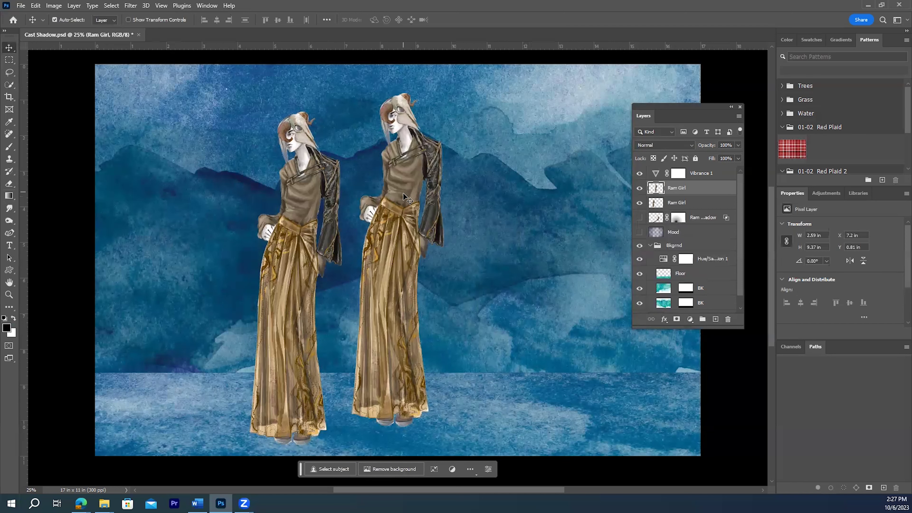
pyautogui.moveTo(403, 194); pyautogui.dragTo(399, 207)
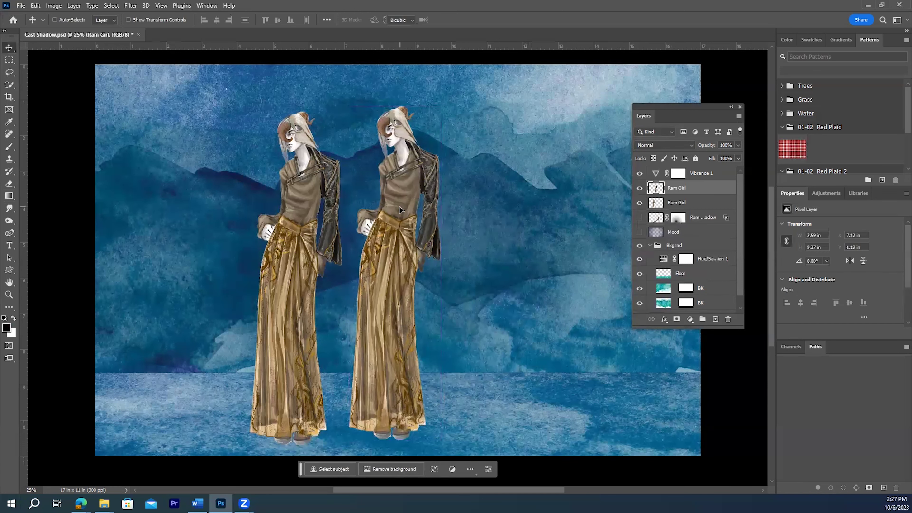
# - Scale the duplicate figure up to about 158% and commit the transform
pyautogui.hotkey('ctrl', 't')
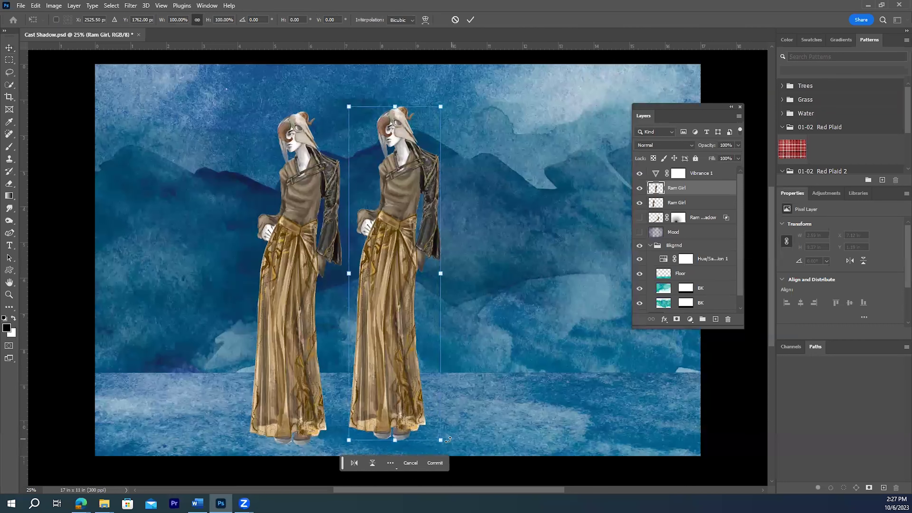
pyautogui.moveTo(441, 440); pyautogui.dragTo(512, 494)
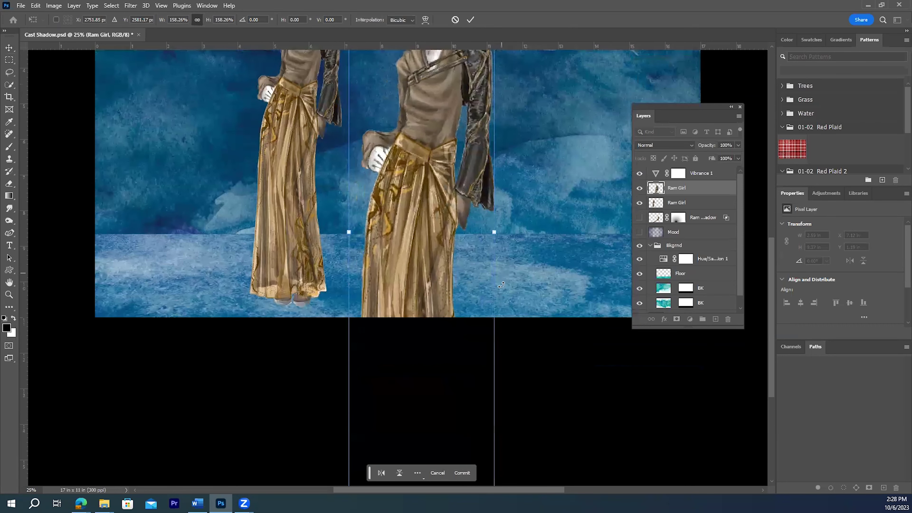
pyautogui.click(470, 20)
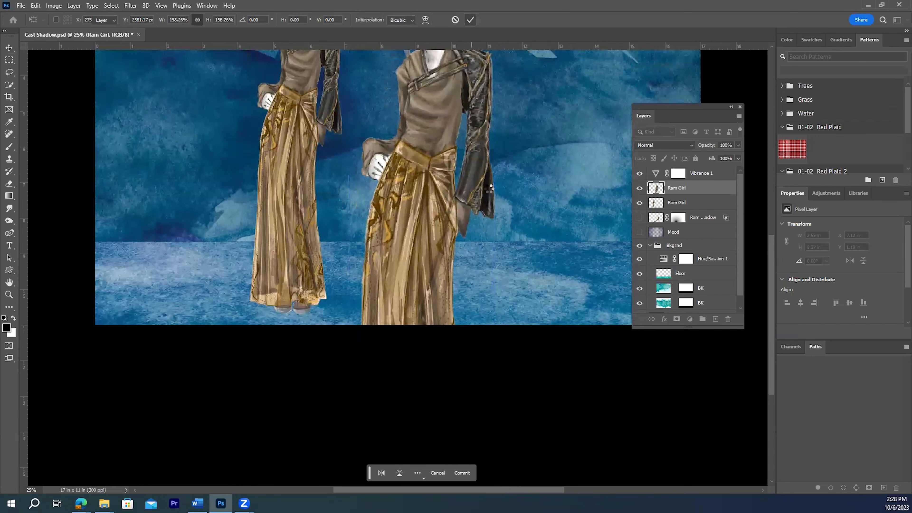
# - Move the large Ram Girl copy up and left, stacking its layer beneath the original figure
pyautogui.scroll(5, 488, 205)
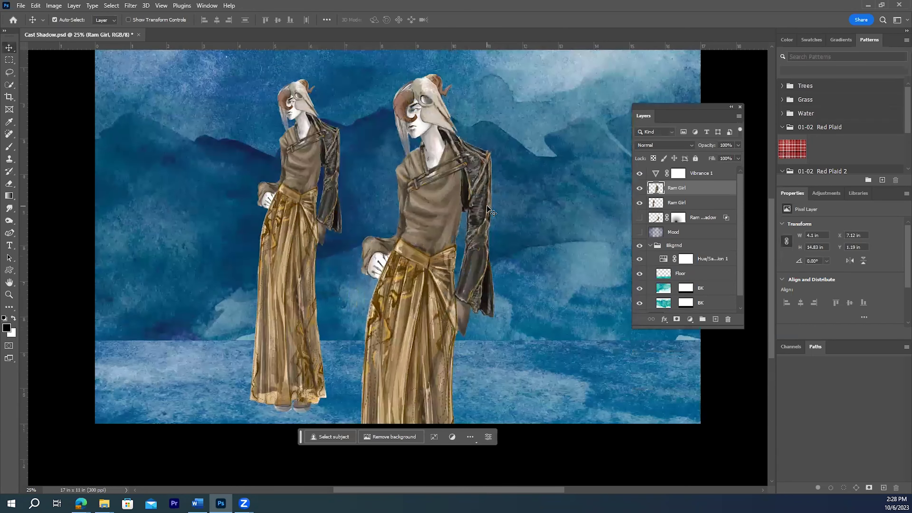
pyautogui.scroll(-1, 467, 224)
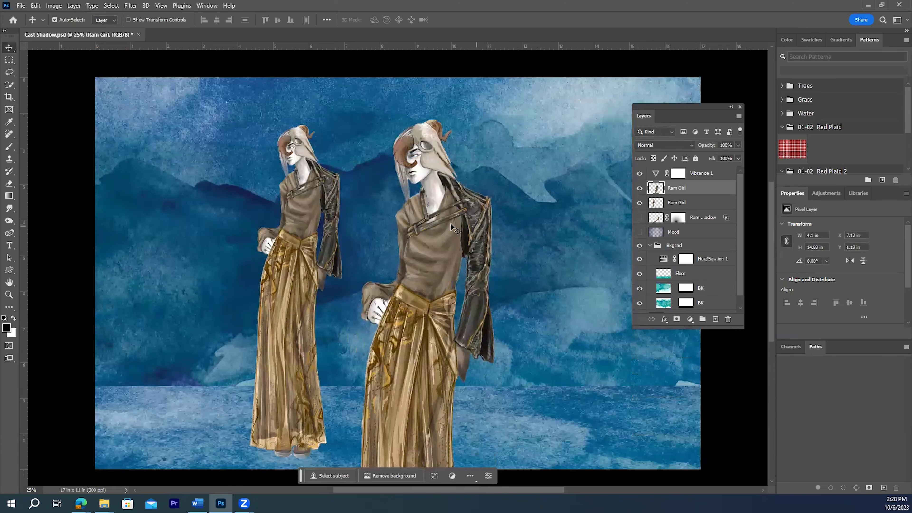
pyautogui.moveTo(431, 225); pyautogui.dragTo(420, 186)
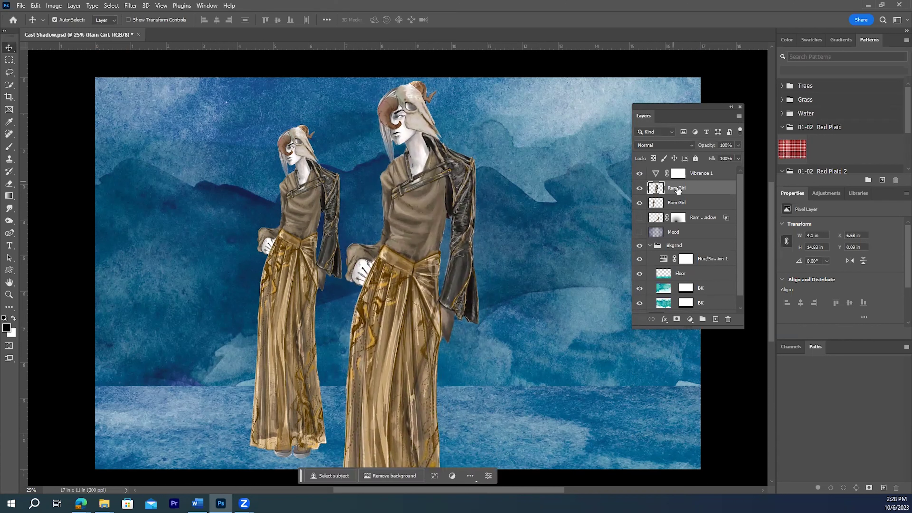
pyautogui.moveTo(677, 190); pyautogui.dragTo(680, 207)
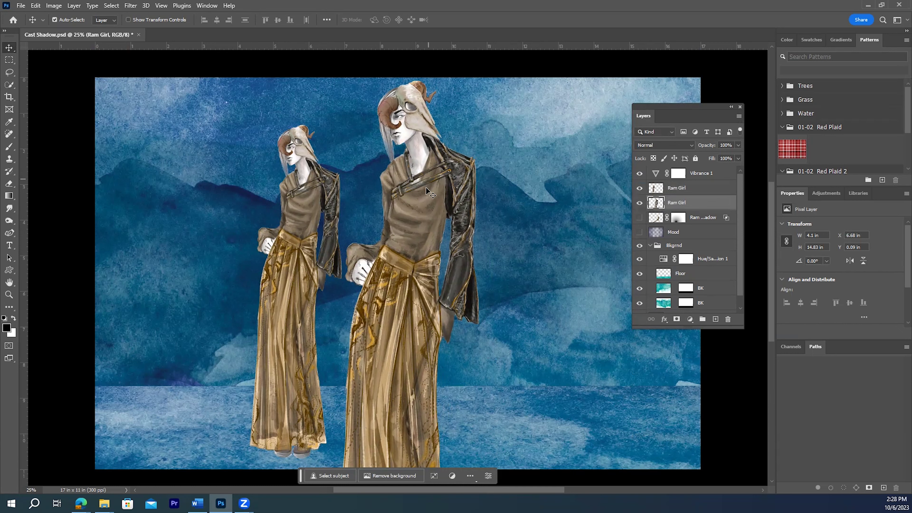
# - Nudge the large copy slightly up and right into its final position
pyautogui.moveTo(424, 187); pyautogui.dragTo(424, 204)
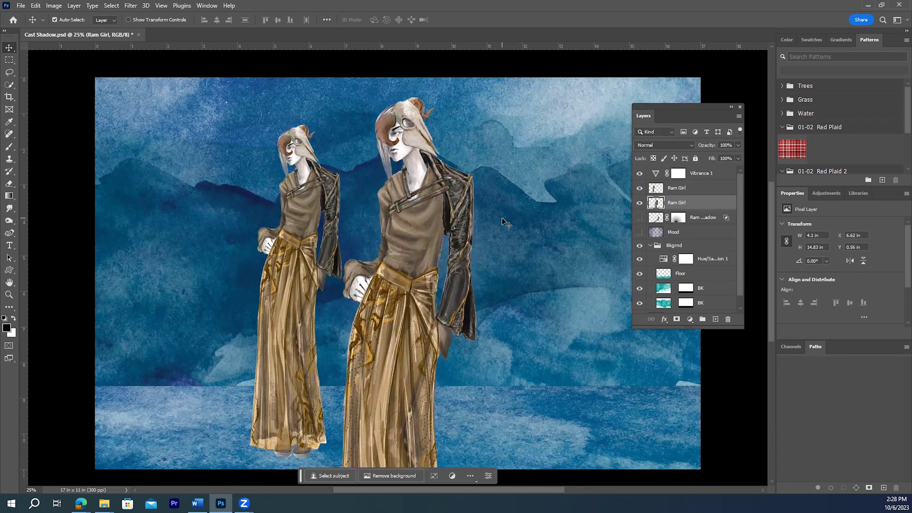
pyautogui.scroll(-2, 506, 223)
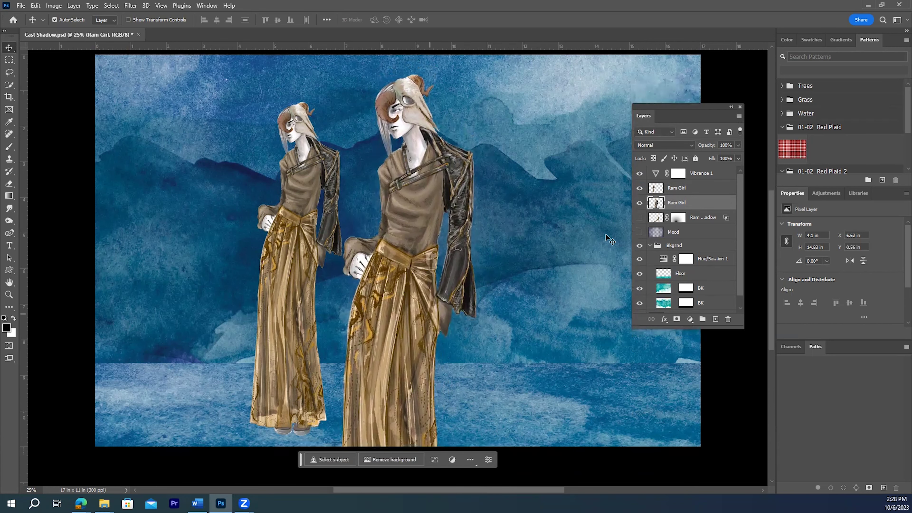
pyautogui.moveTo(411, 227); pyautogui.dragTo(414, 229)
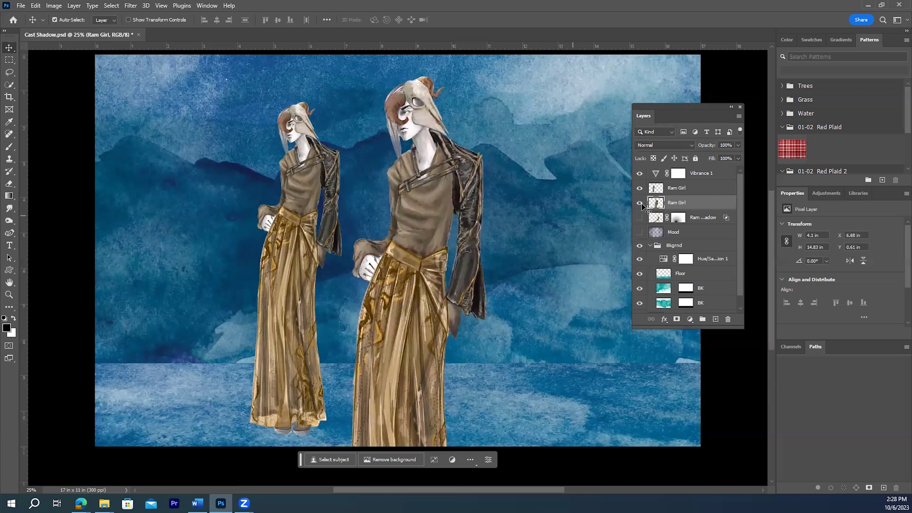
pyautogui.click(738, 158)
# - Fade the large Ram Girl copy to 40% opacity and make the green Mood layer visible
pyautogui.moveTo(711, 165); pyautogui.dragTo(711, 164)
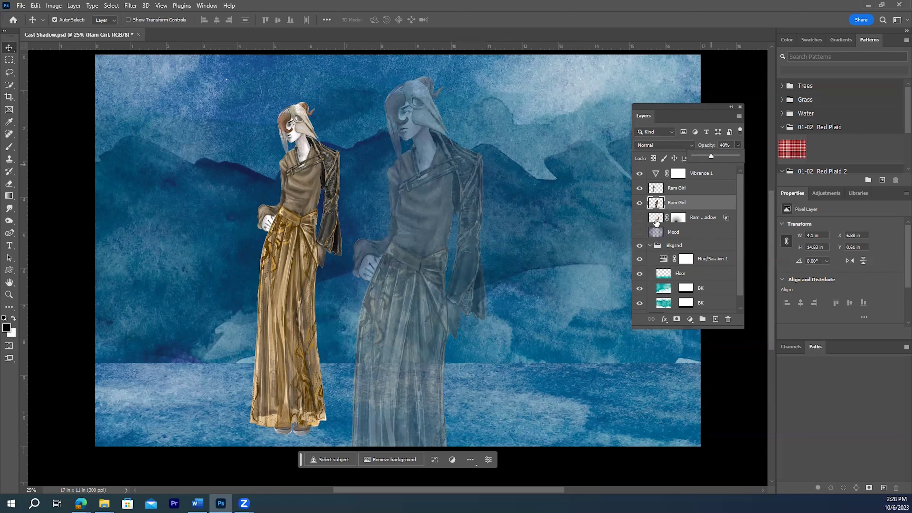
pyautogui.click(640, 232)
pyautogui.click(640, 233)
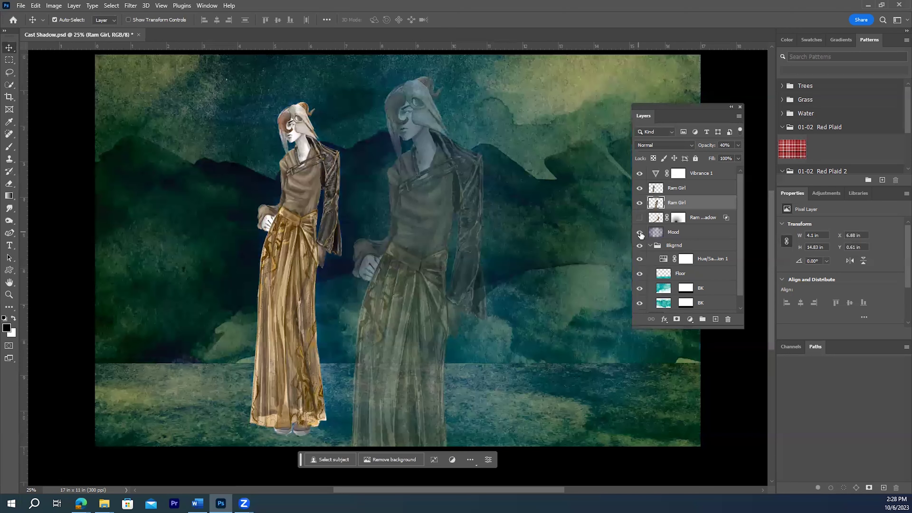